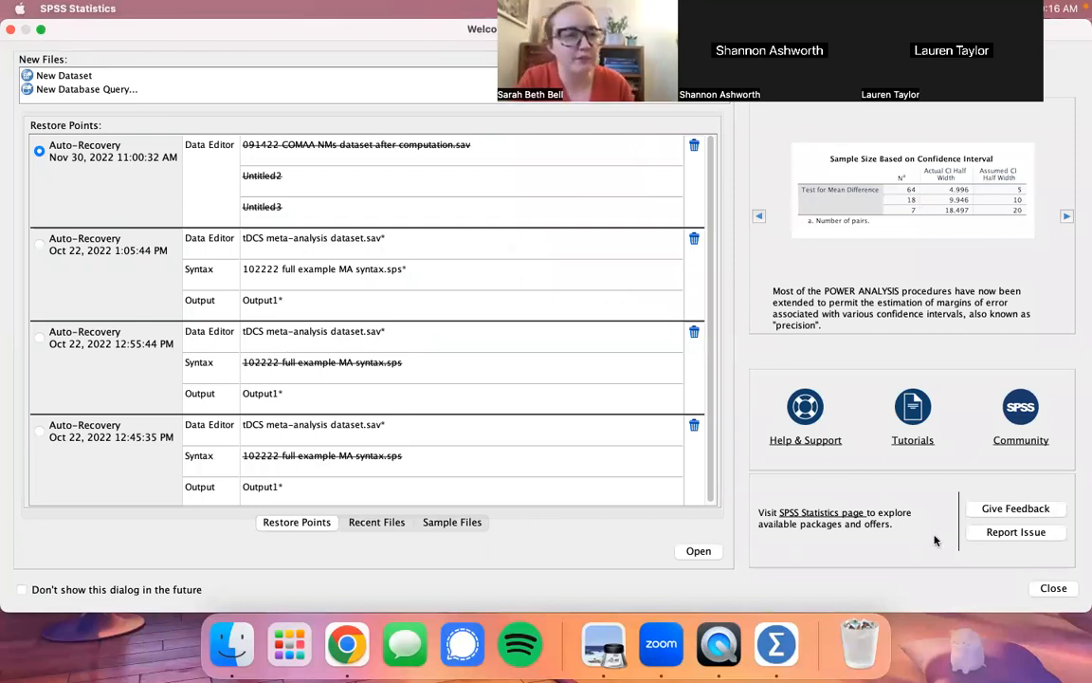
Dismiss the welcome dialog and go to the blank untitled dataset.
click(1058, 587)
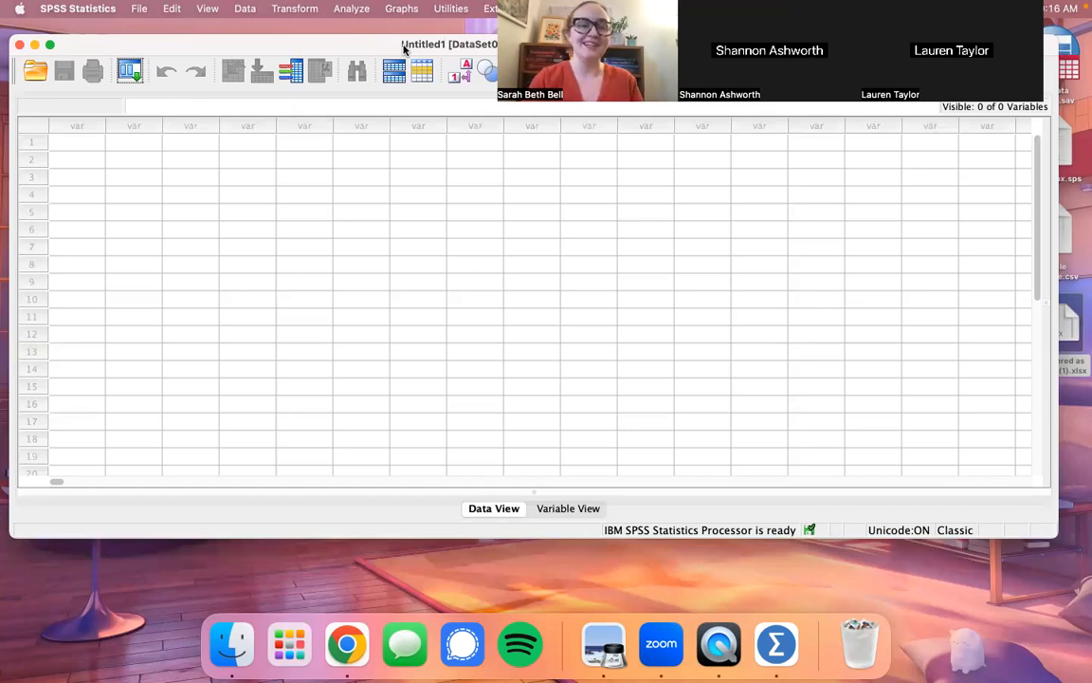
click(144, 8)
click(147, 7)
click(138, 8)
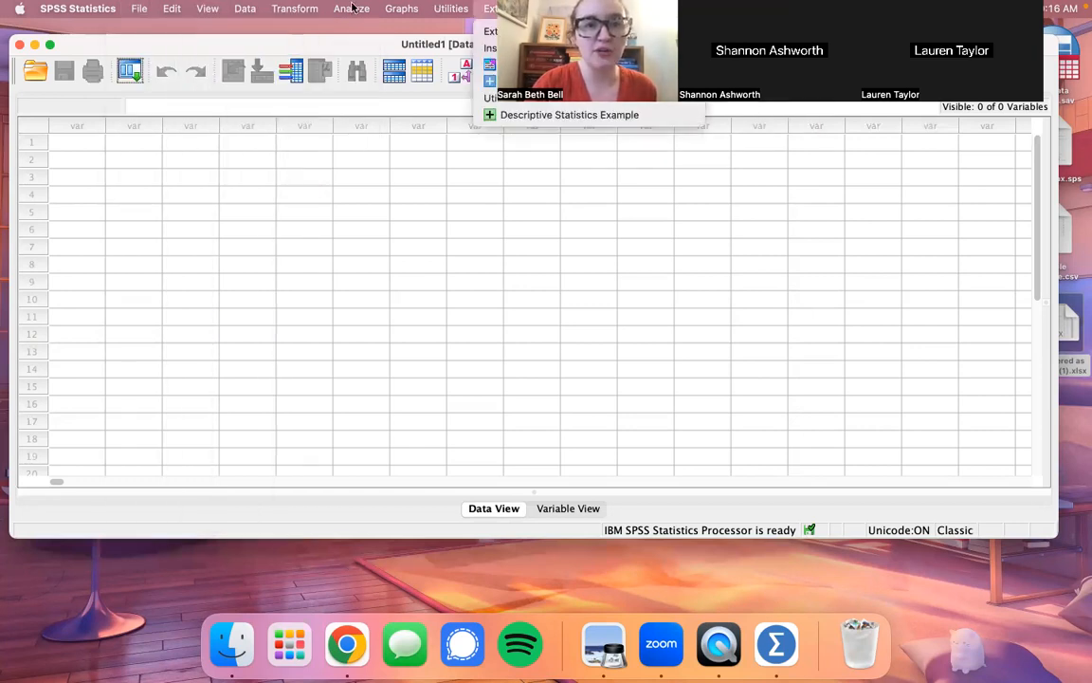
mouse_move(142, 8)
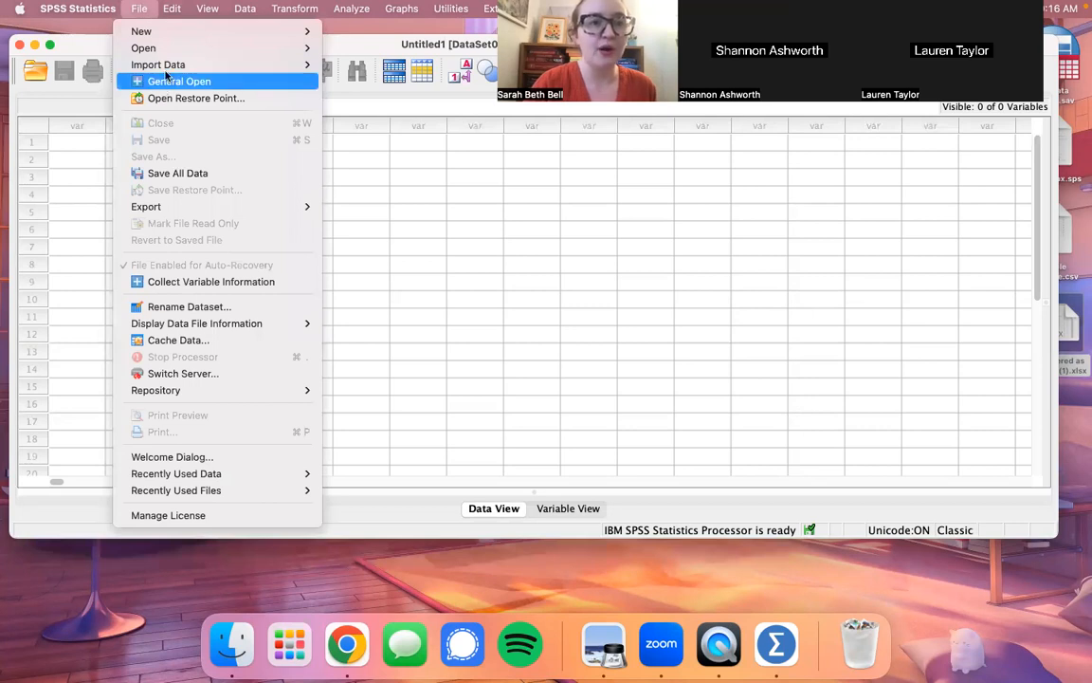
mouse_move(165, 69)
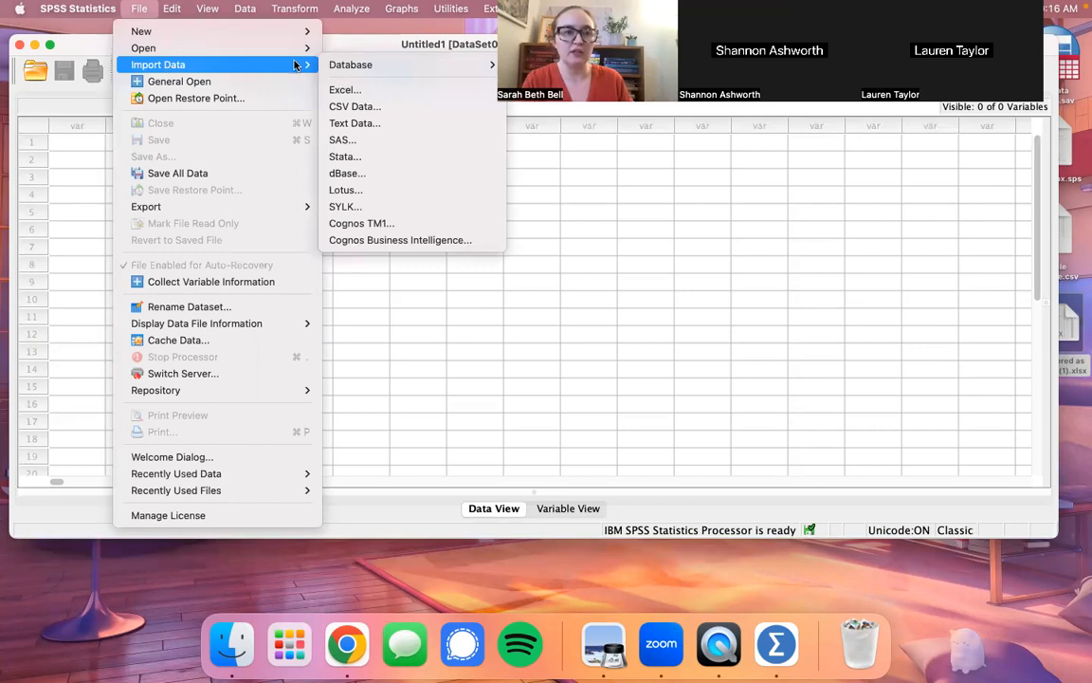
mouse_move(273, 55)
mouse_move(306, 65)
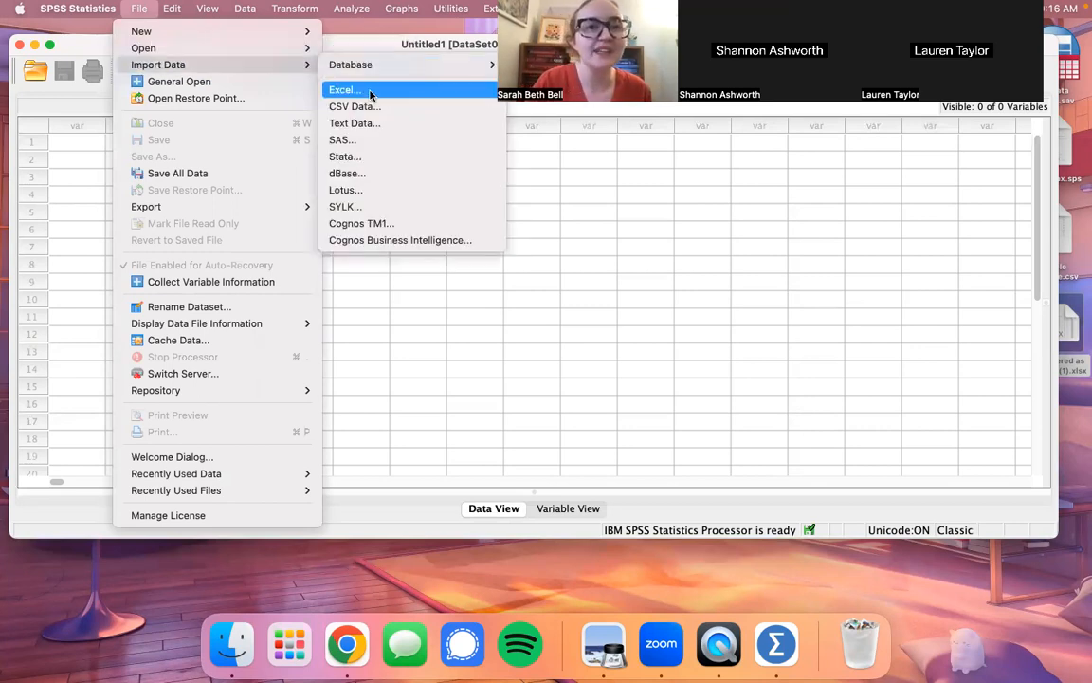
click(380, 90)
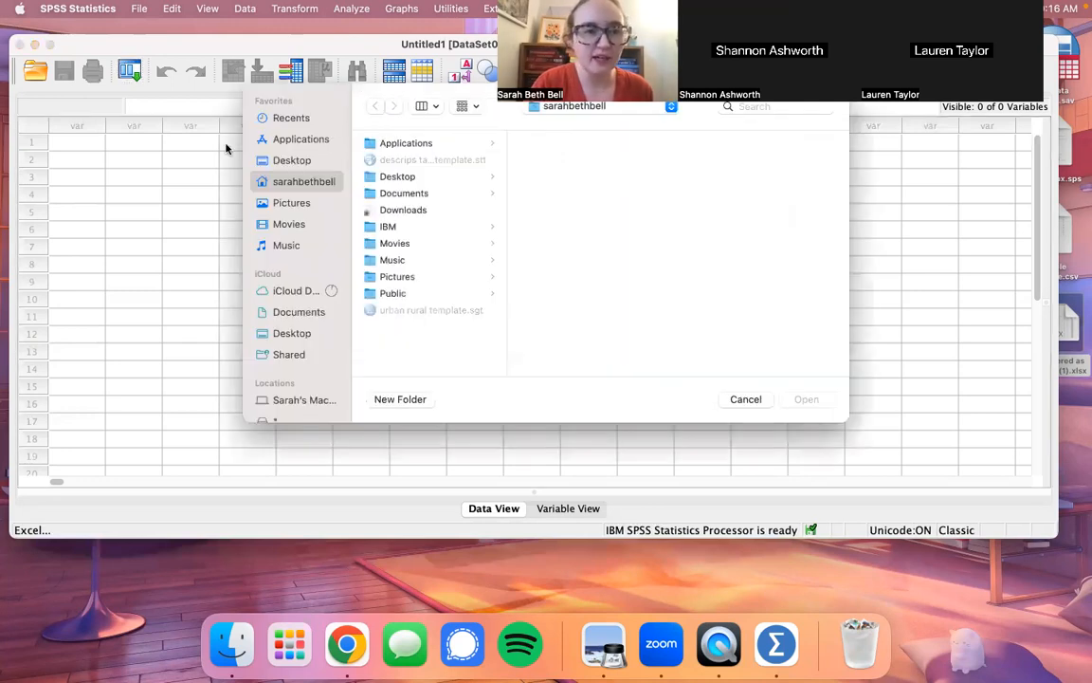
click(275, 219)
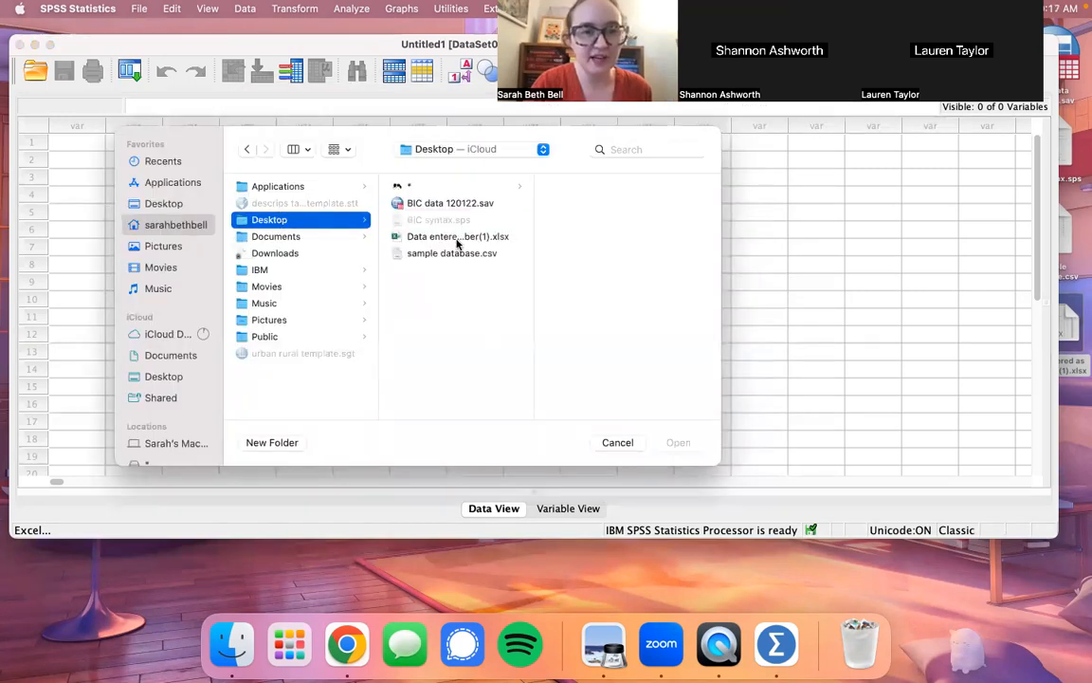
click(466, 237)
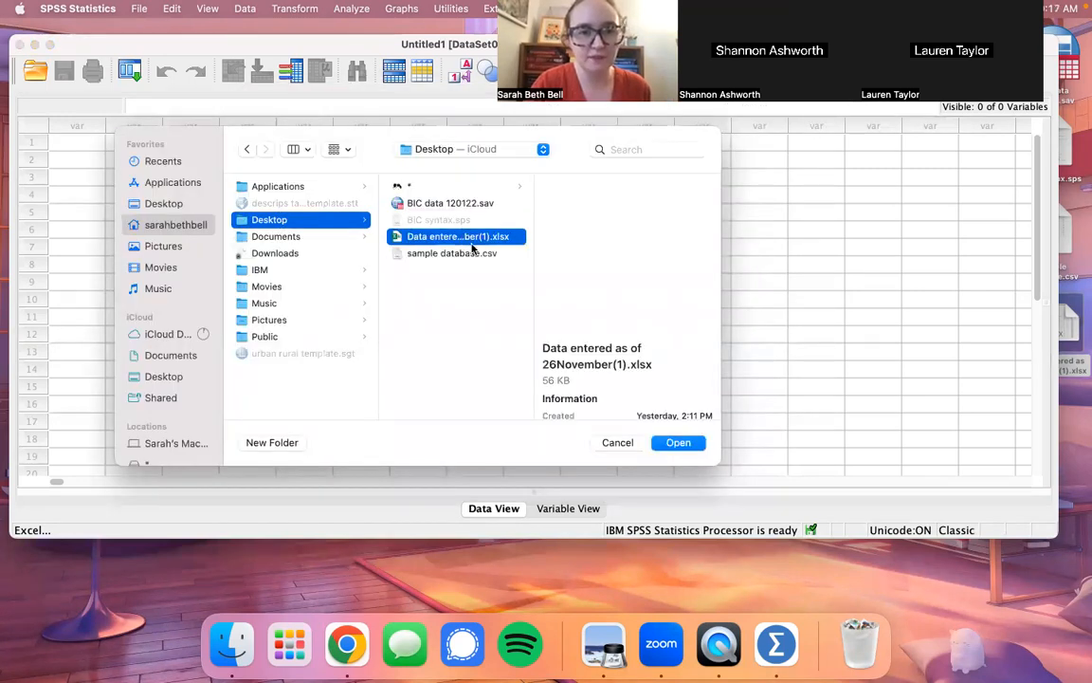
click(468, 252)
click(617, 442)
Import sample database.csv from the Desktop as CSV data, with variable names in the first line and comma as delimiter.
click(136, 8)
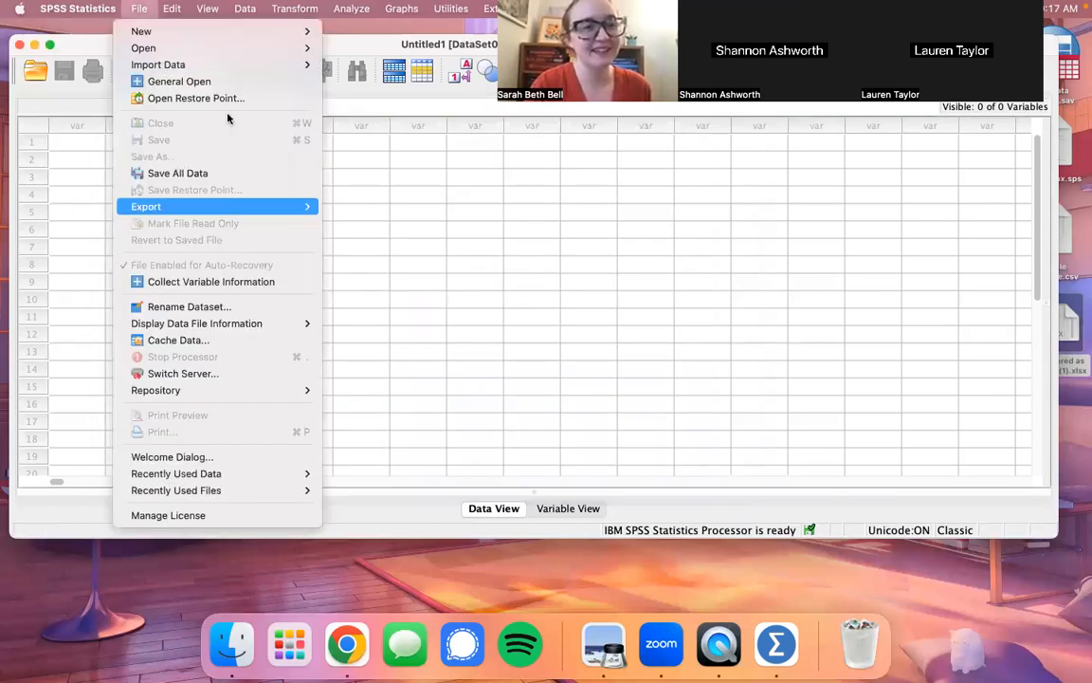
mouse_move(313, 65)
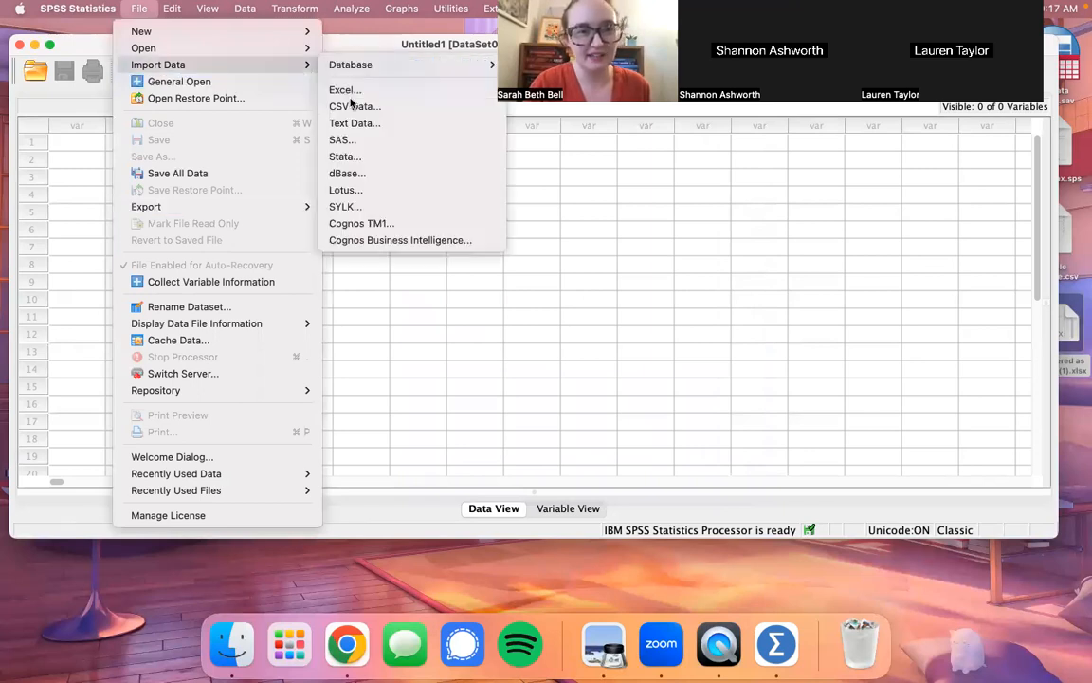
click(357, 106)
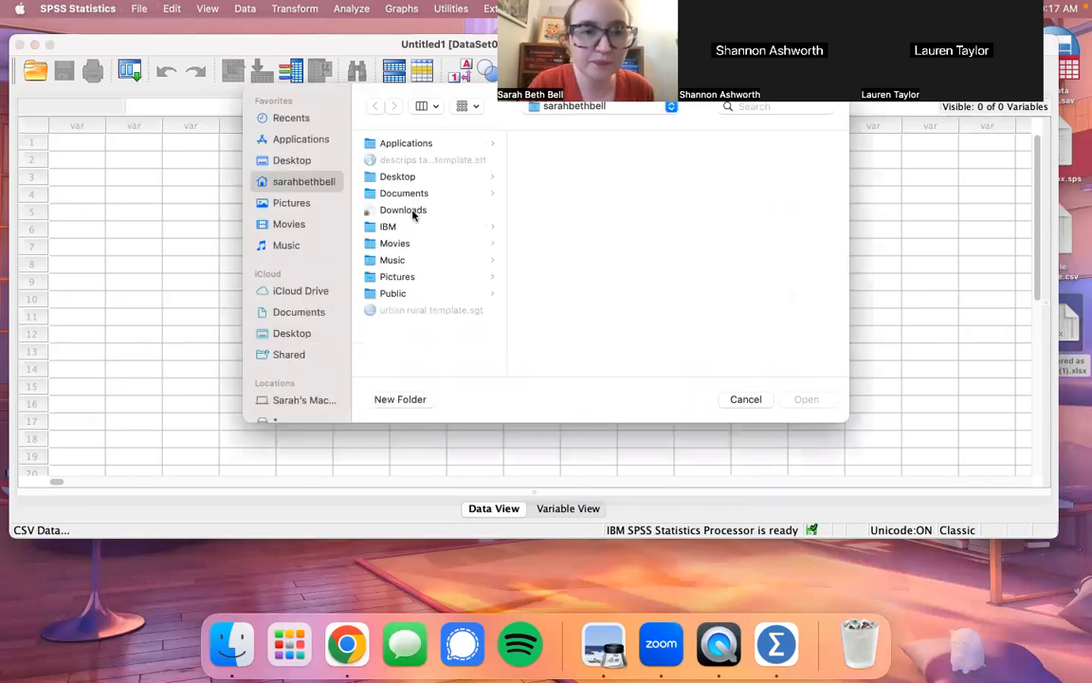
click(445, 178)
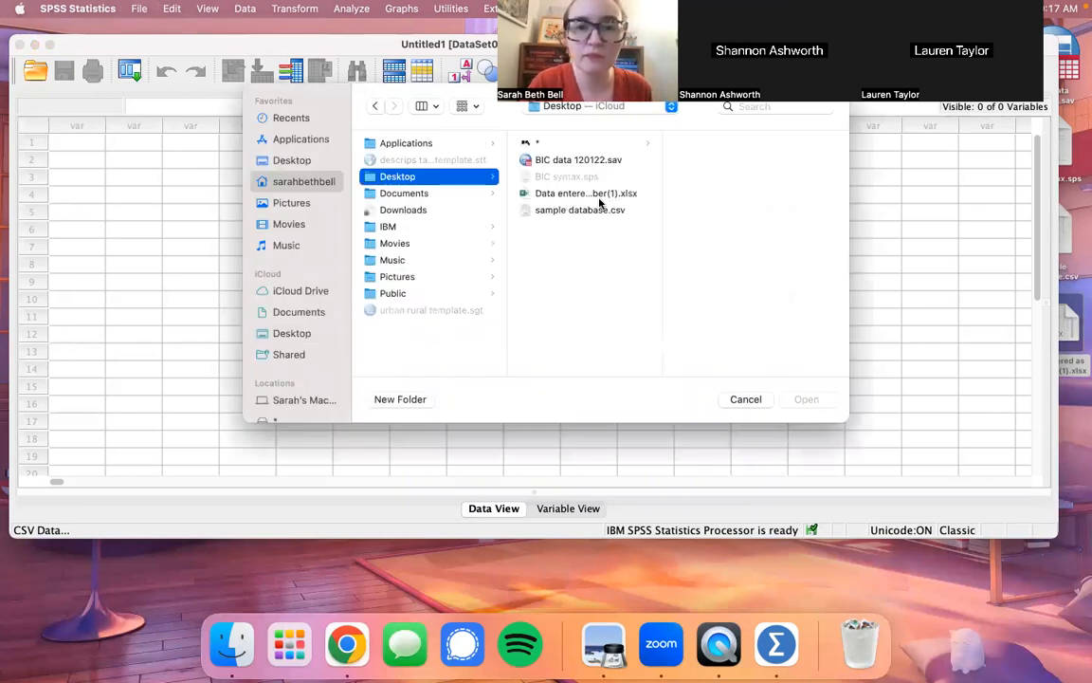
click(598, 214)
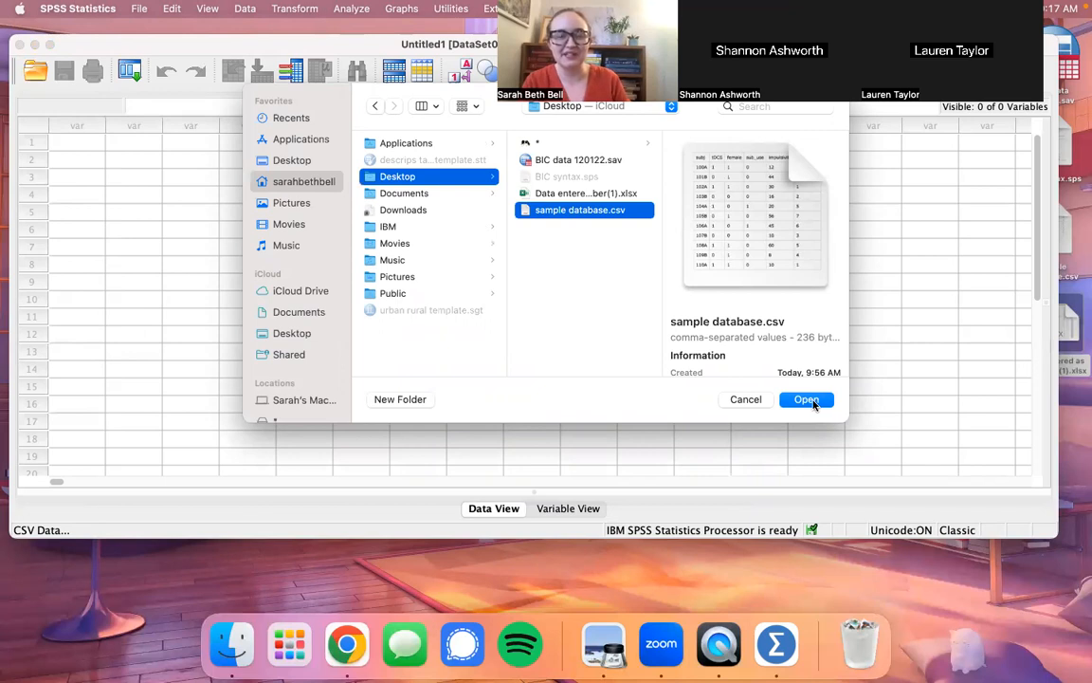
click(807, 399)
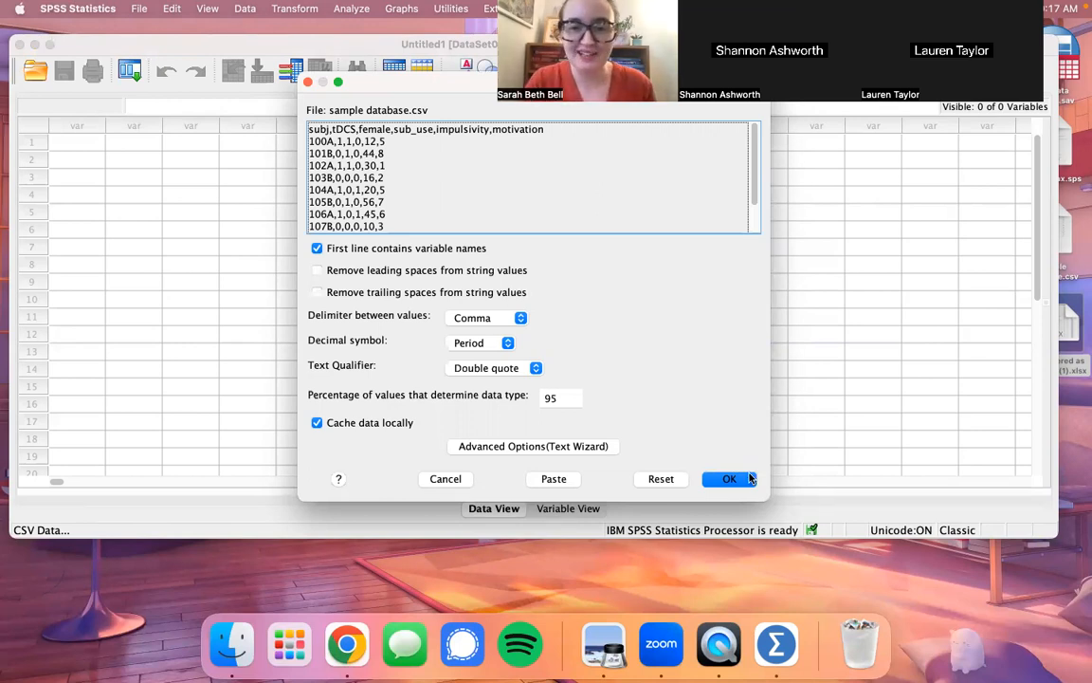
click(748, 478)
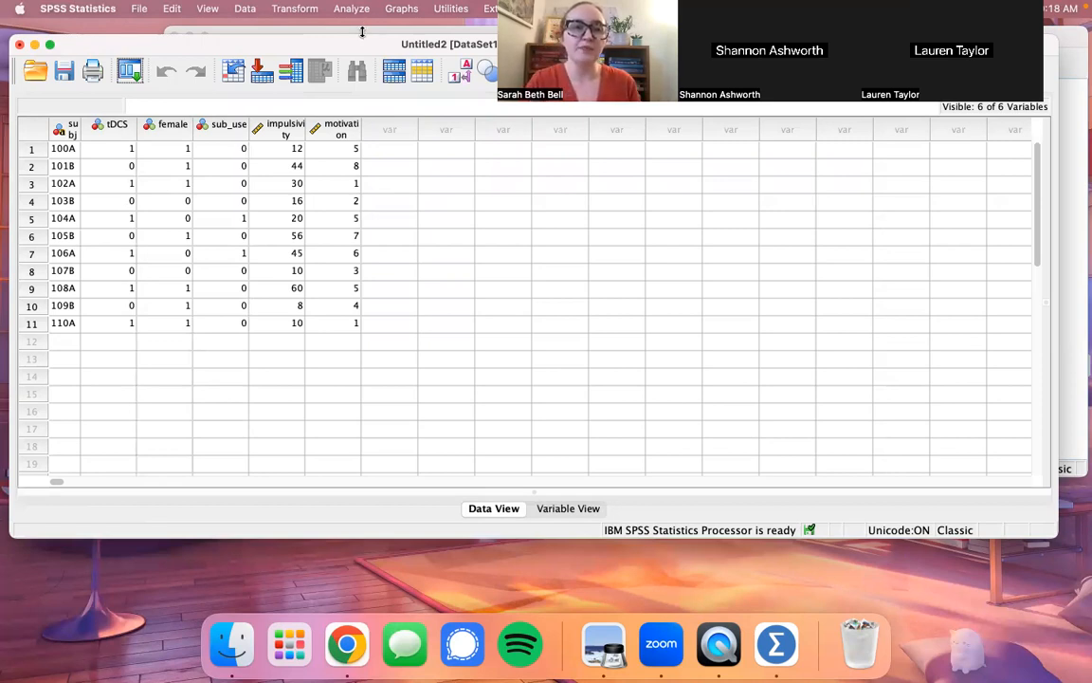
Check the import log in the output, and widen the subj column of the imported dataset so its name fits on one line.
click(654, 275)
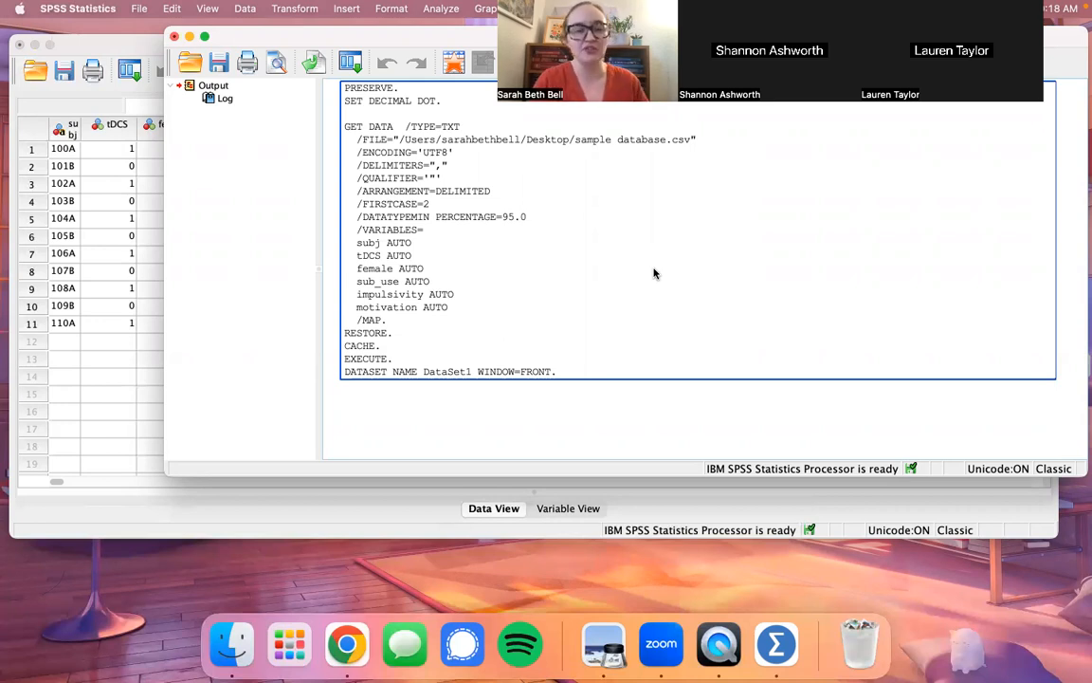
click(115, 202)
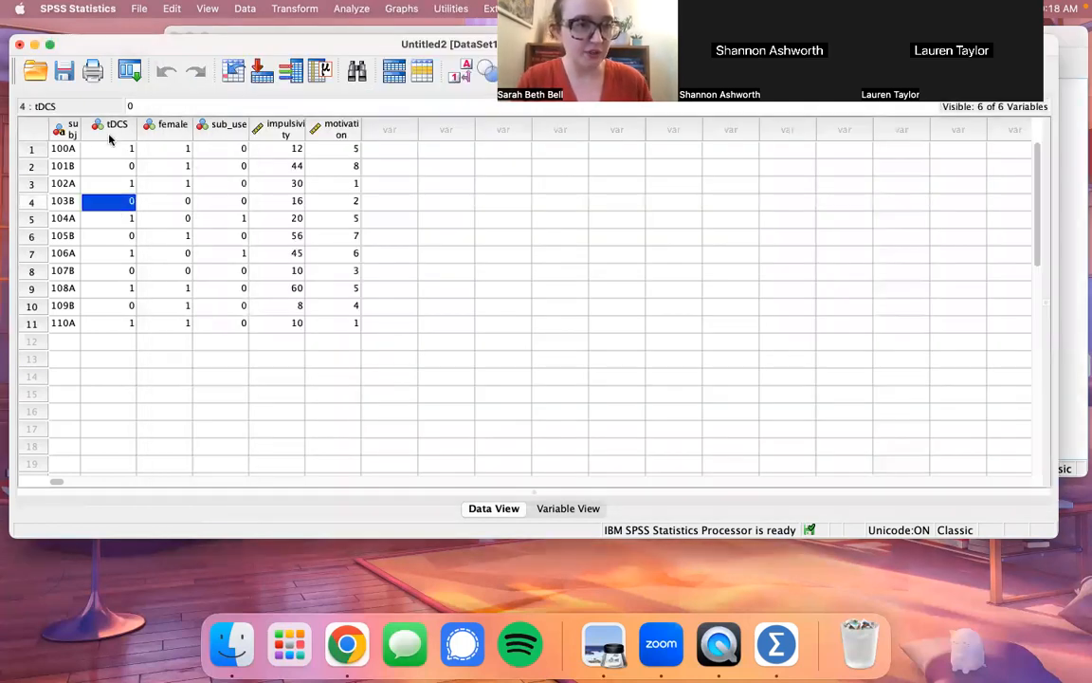
drag(82, 126, 117, 127)
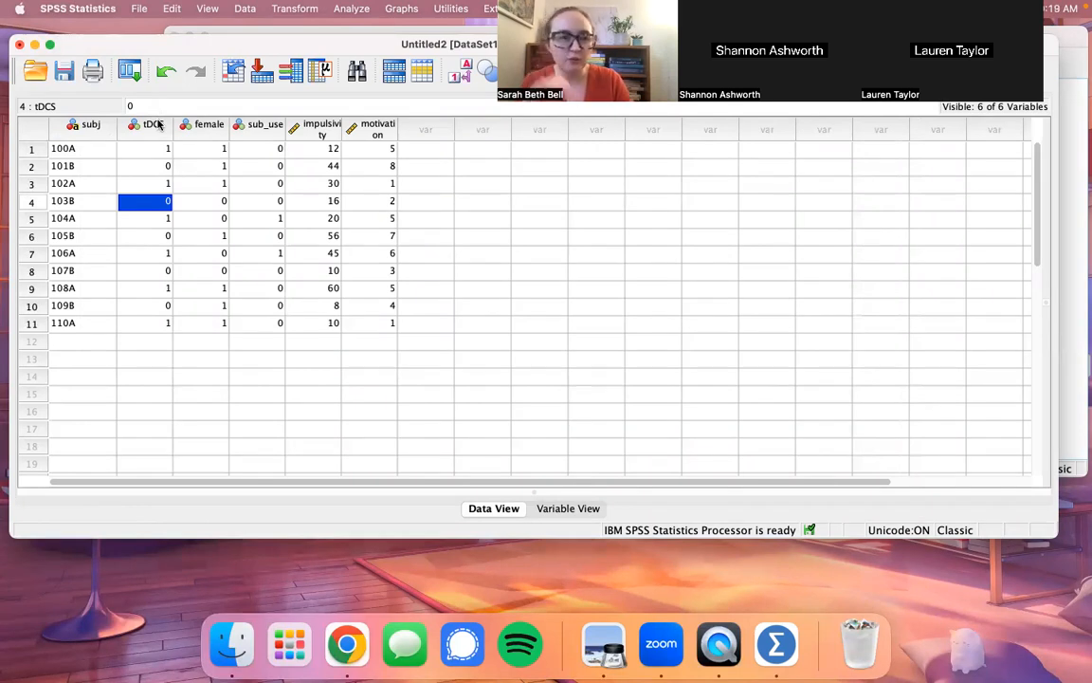
click(160, 124)
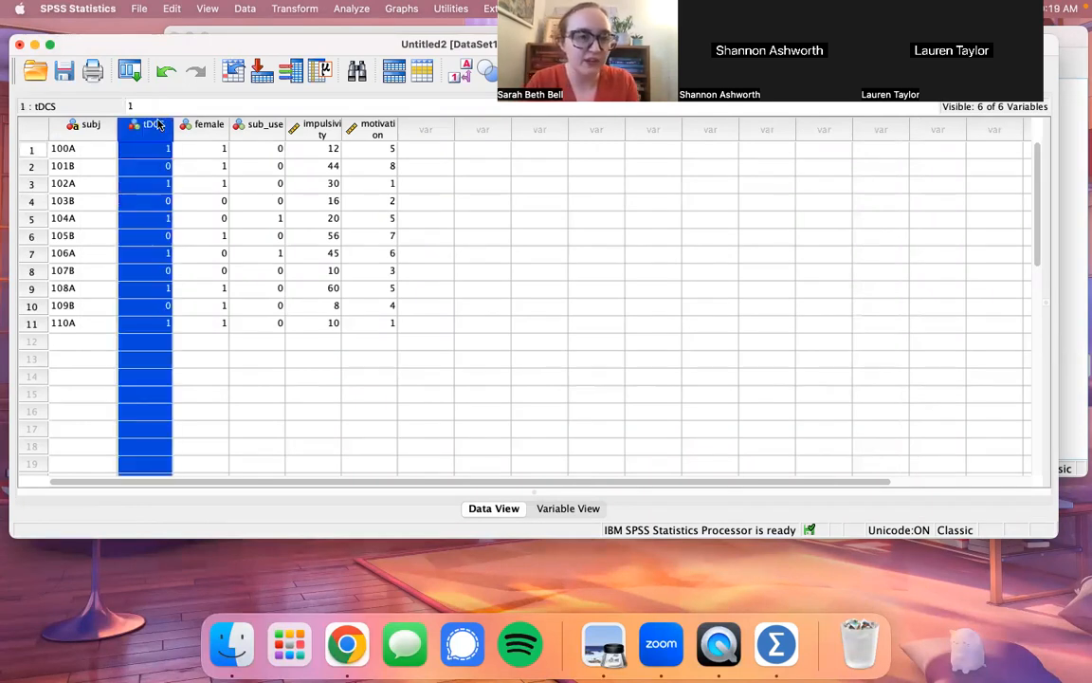
click(160, 151)
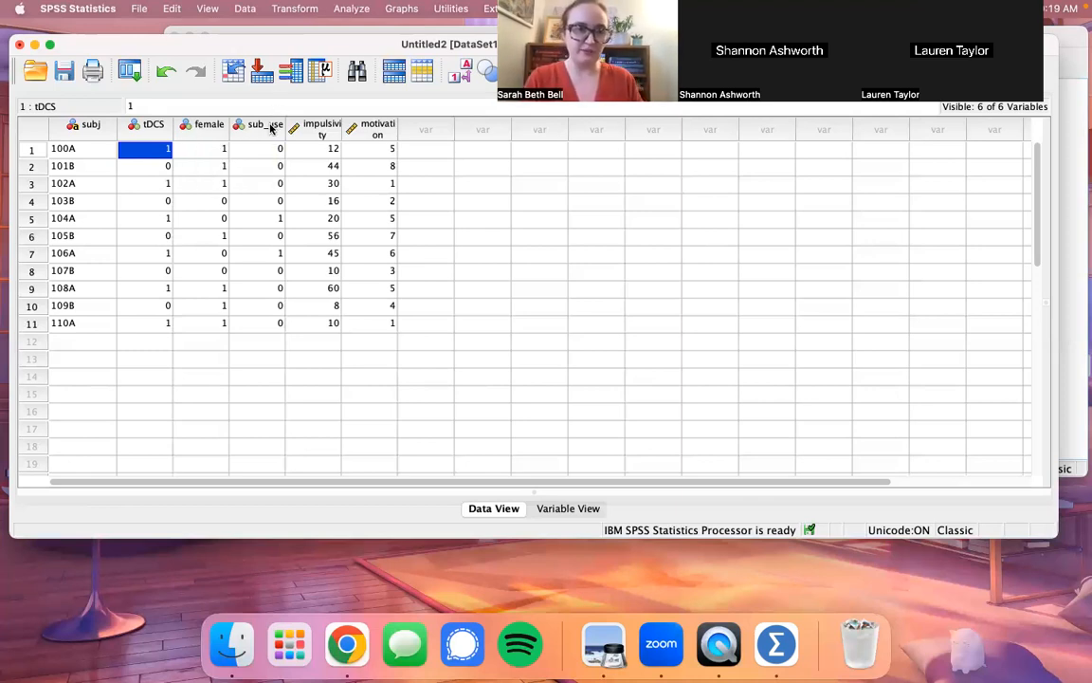
Widen the impulsivity and motivation columns so each name fits on one line, and display the variable definitions.
mouse_move(271, 129)
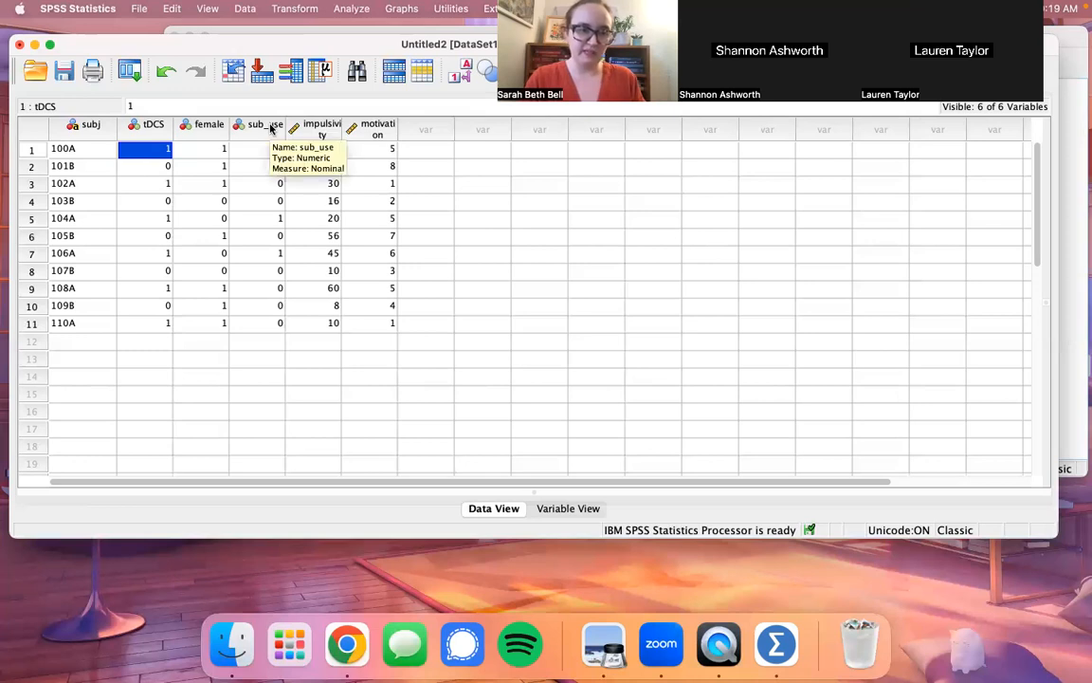
mouse_move(323, 126)
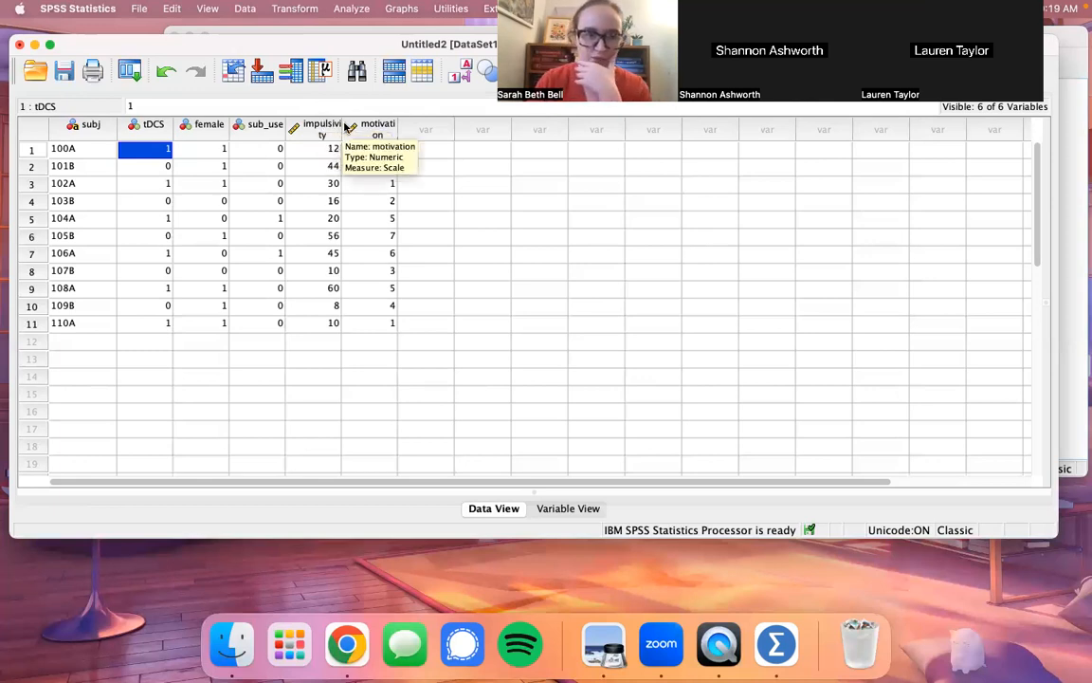
drag(343, 124, 372, 123)
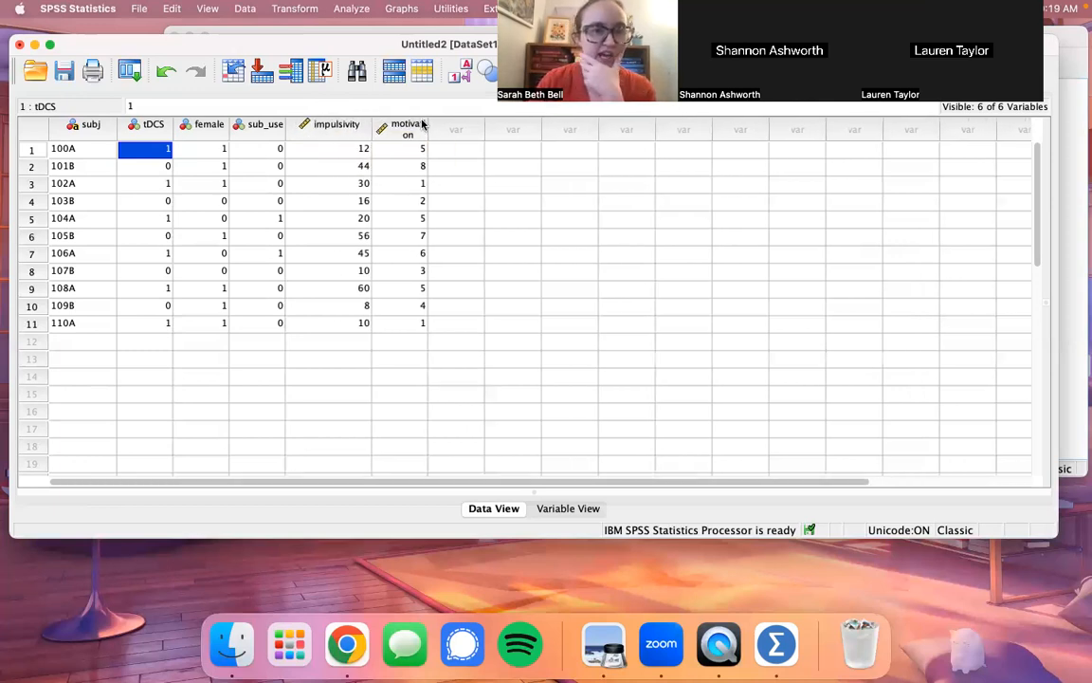
drag(478, 124, 476, 123)
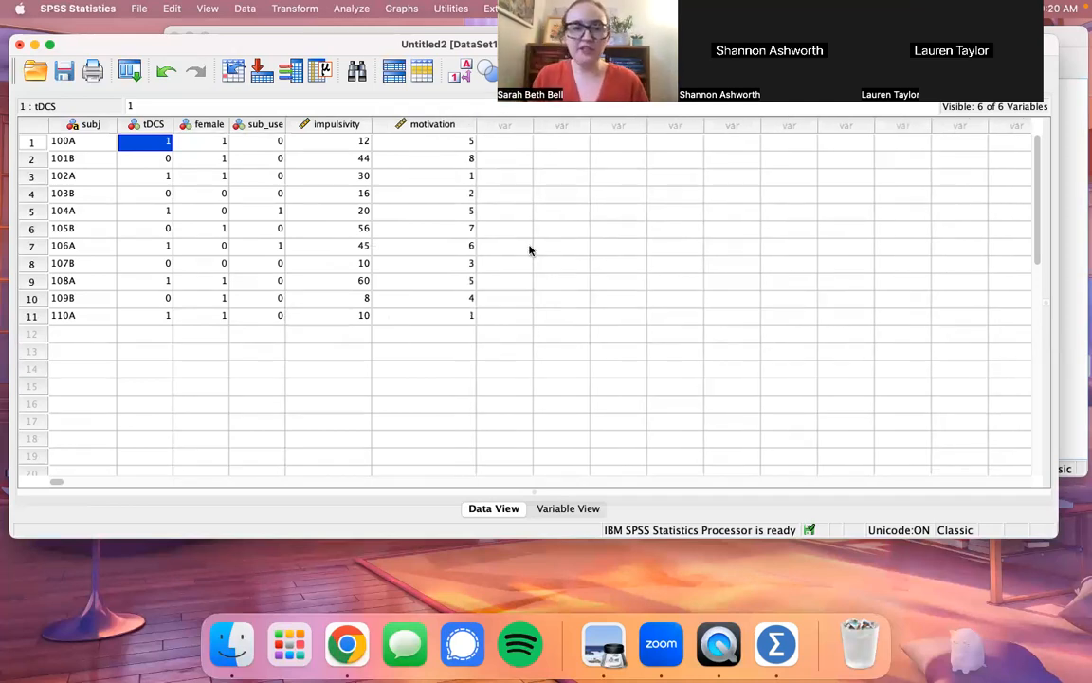
click(574, 510)
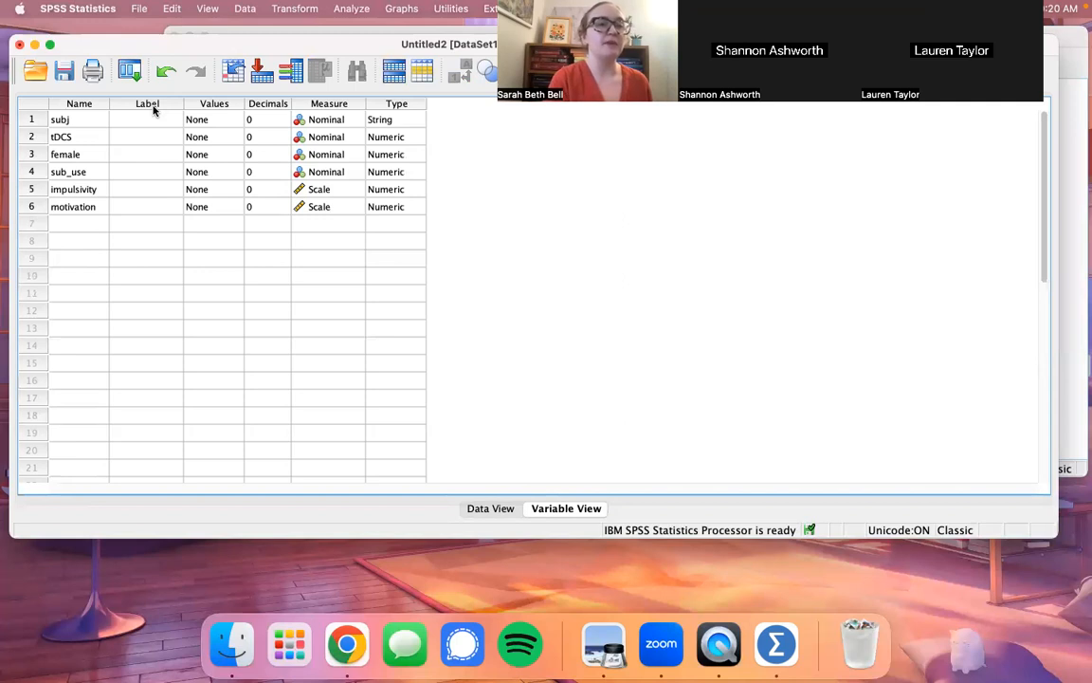
Add a variable named q1 in row 8 with the label dhxfghxrth.
click(85, 237)
text(q1)
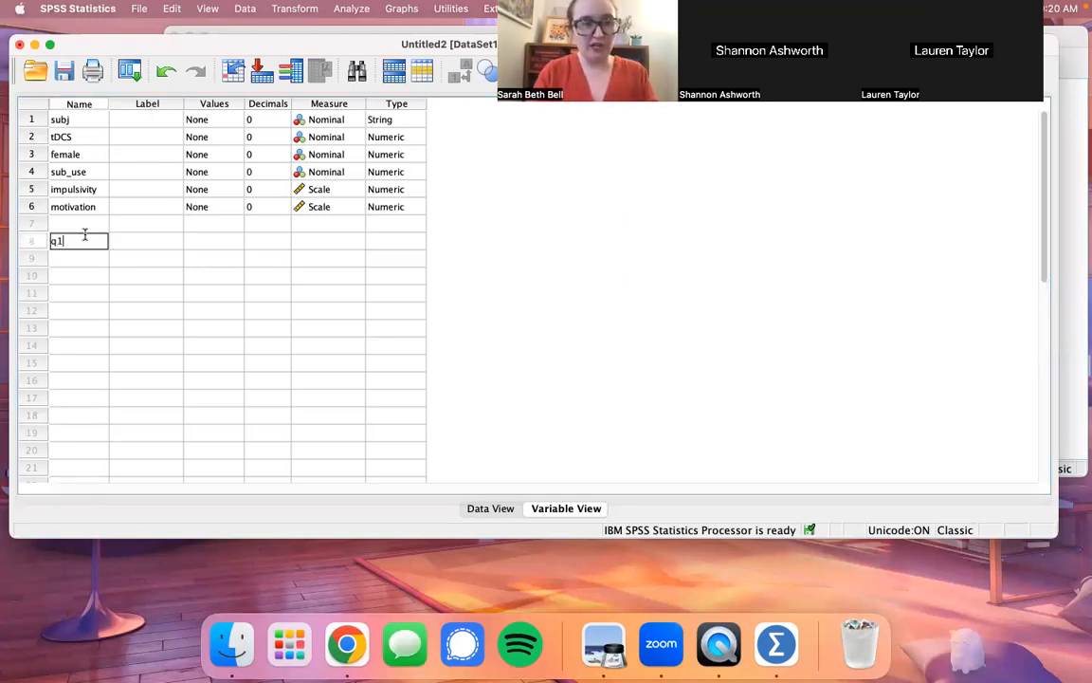
click(137, 238)
text(dhxfghsrth)
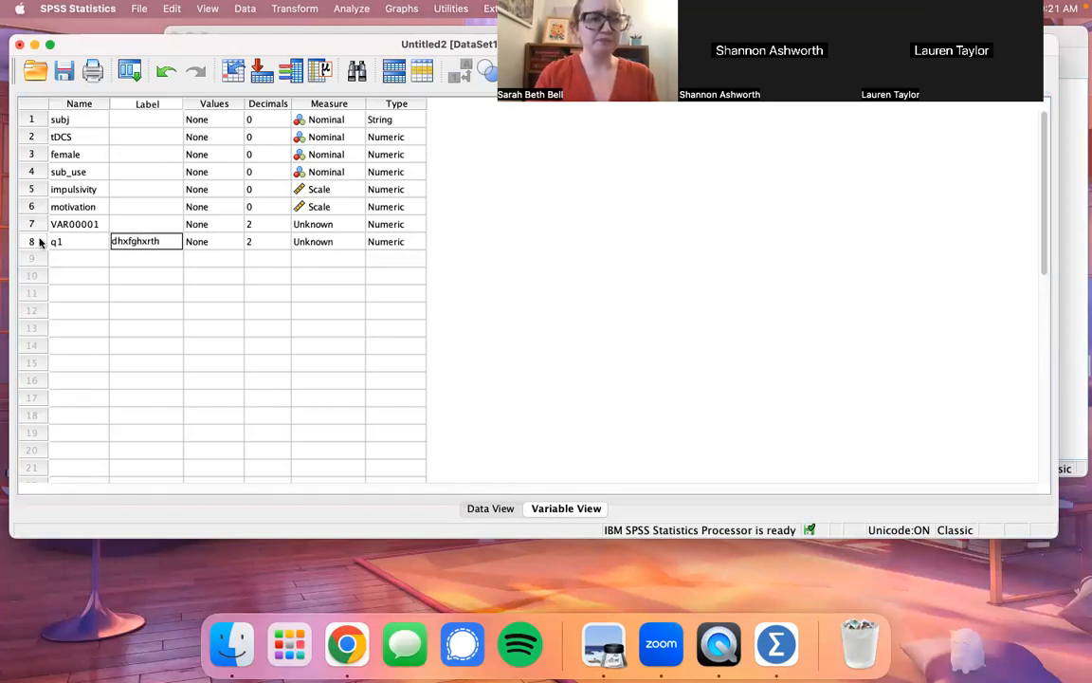
Delete the q1 variable and the unnamed filler variable in row 7 above it.
right_click(74, 244)
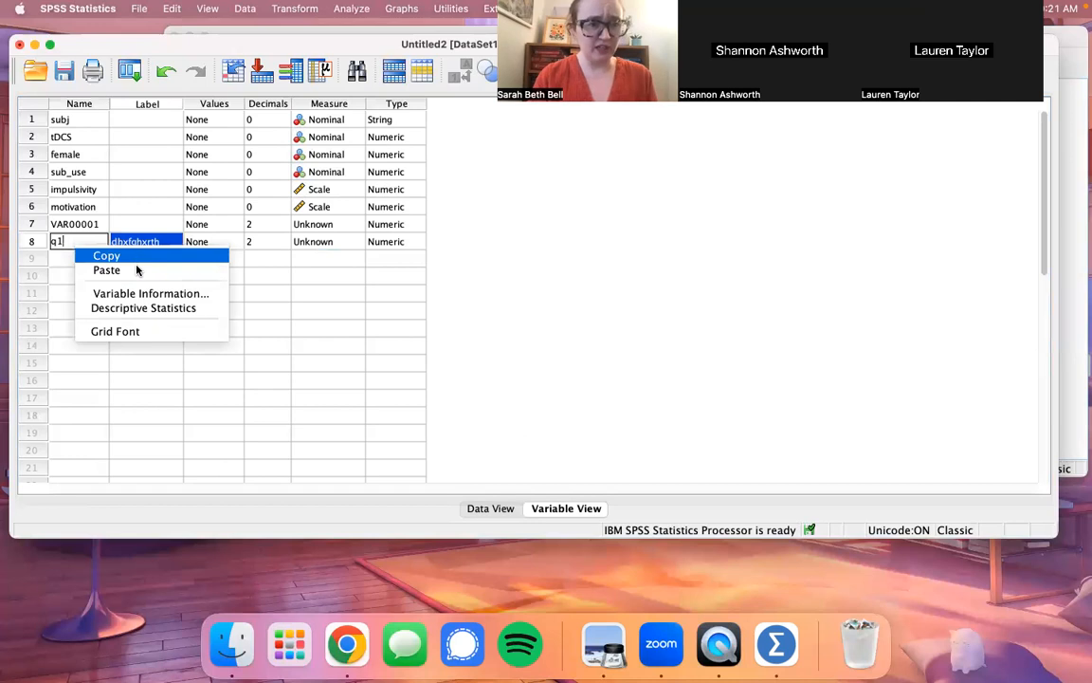
click(31, 242)
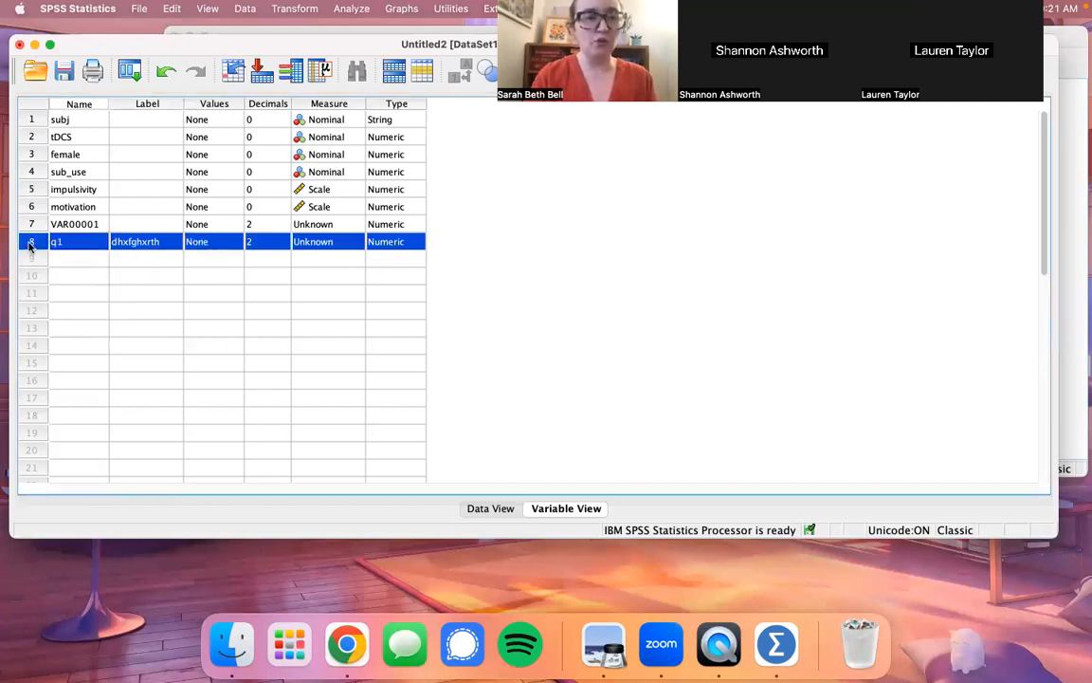
key(Delete)
click(31, 226)
key(Delete)
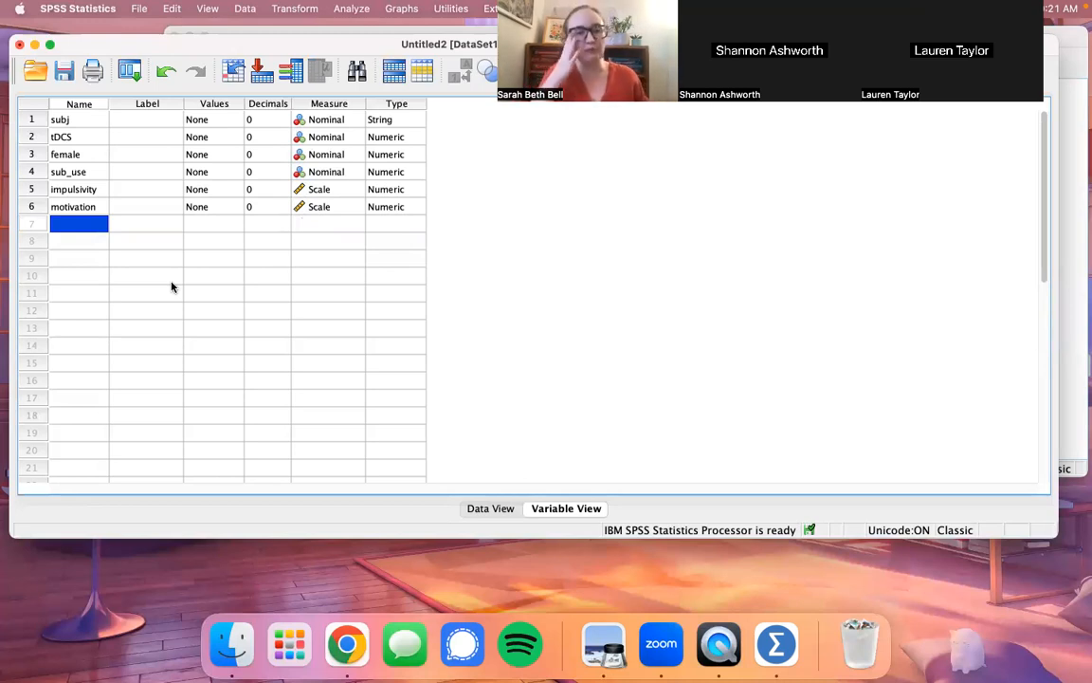
Give the tDCS variable the label "brain stimulation".
click(147, 134)
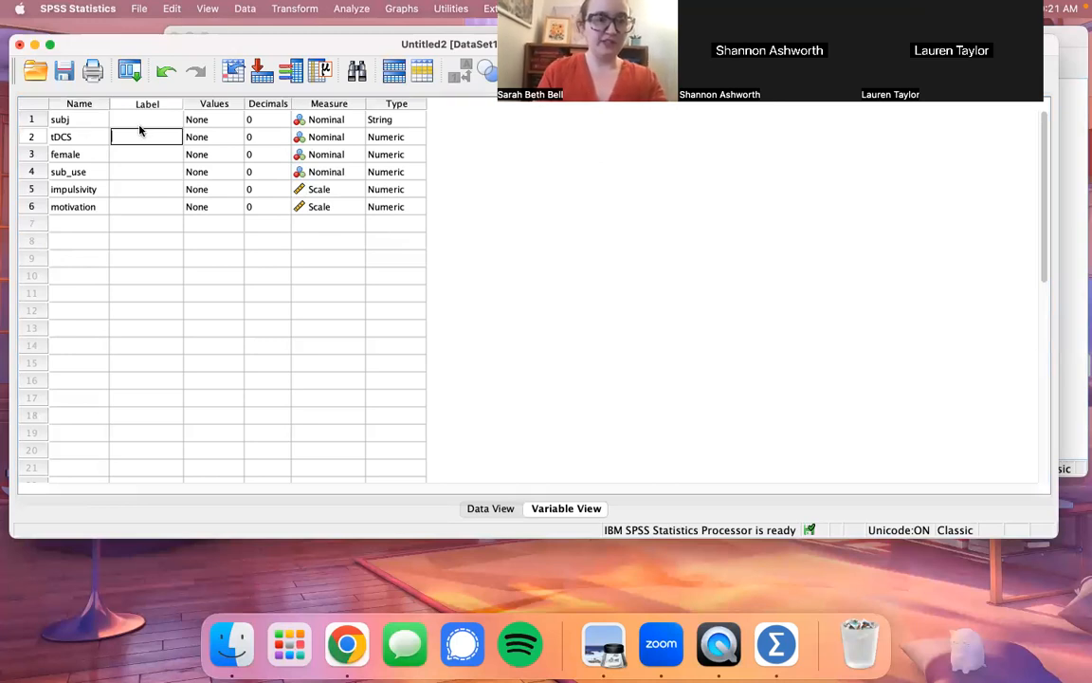
click(141, 119)
click(144, 120)
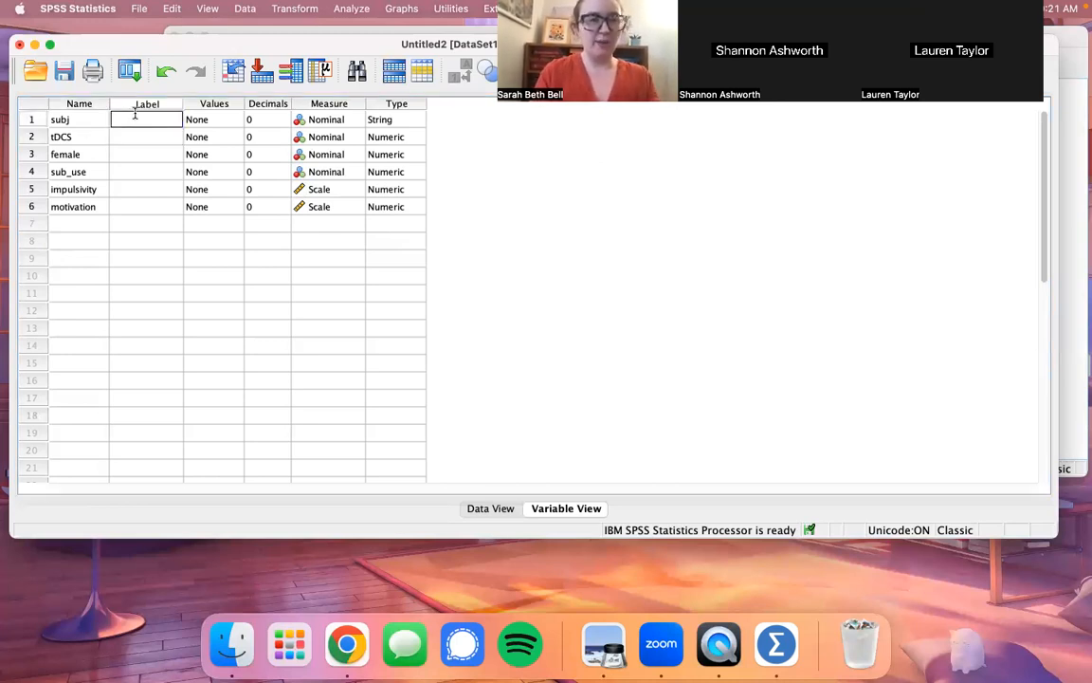
click(149, 137)
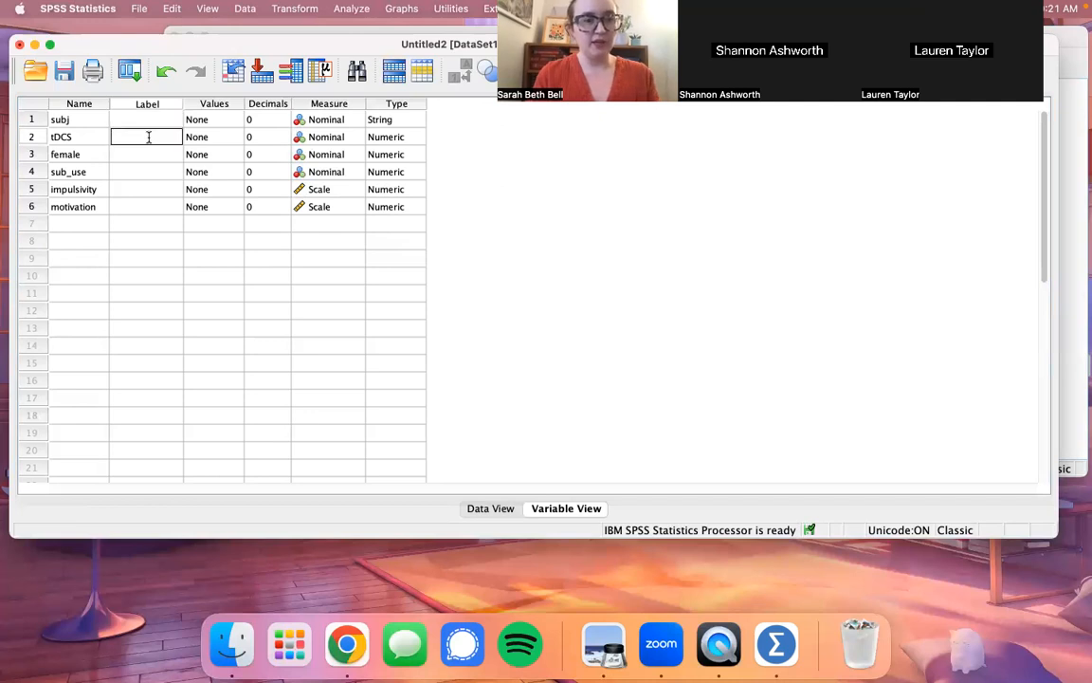
text(brain stimulation)
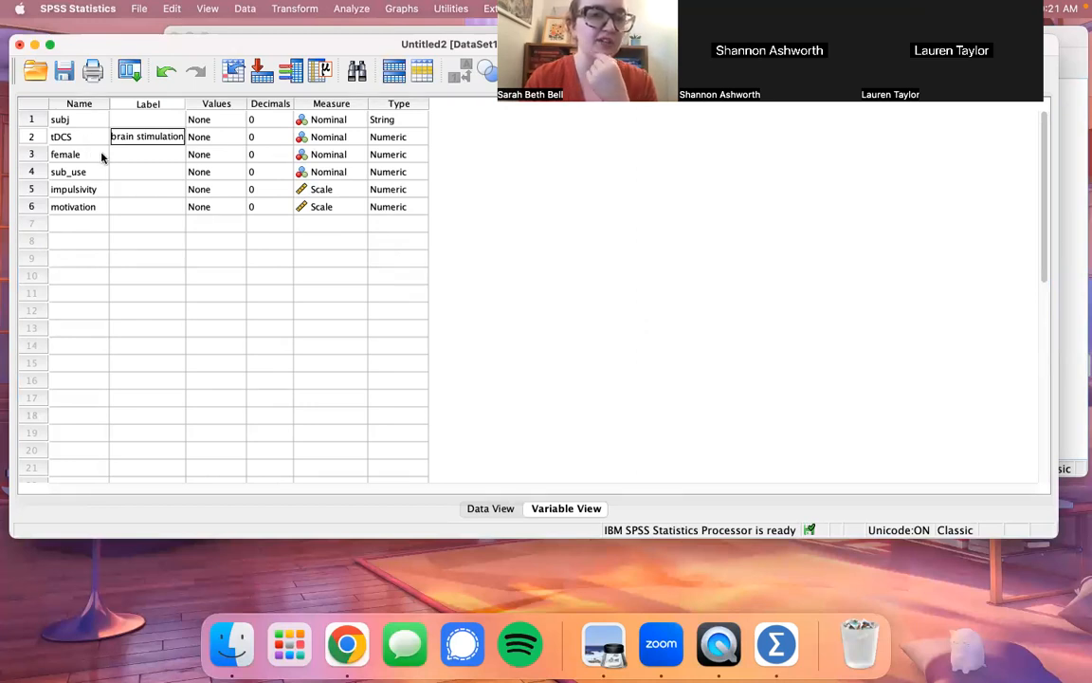
click(39, 149)
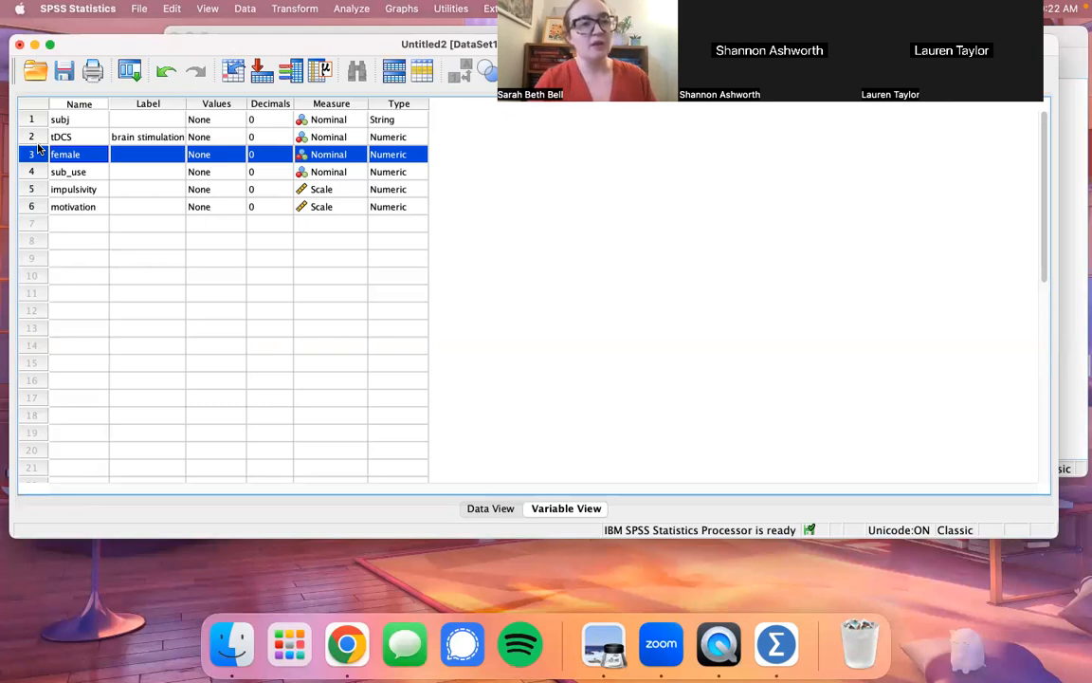
Give the female variable the label "gender" and the sub_use variable the label "substance use disorder".
click(140, 157)
text(gender)
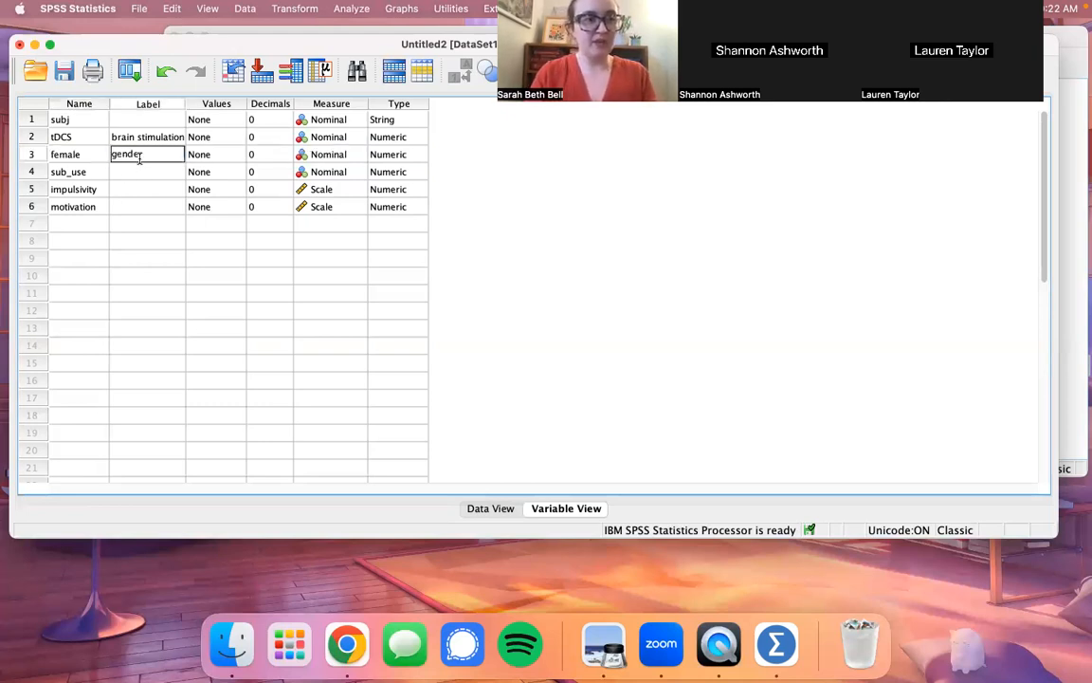
click(138, 171)
text(substance use)
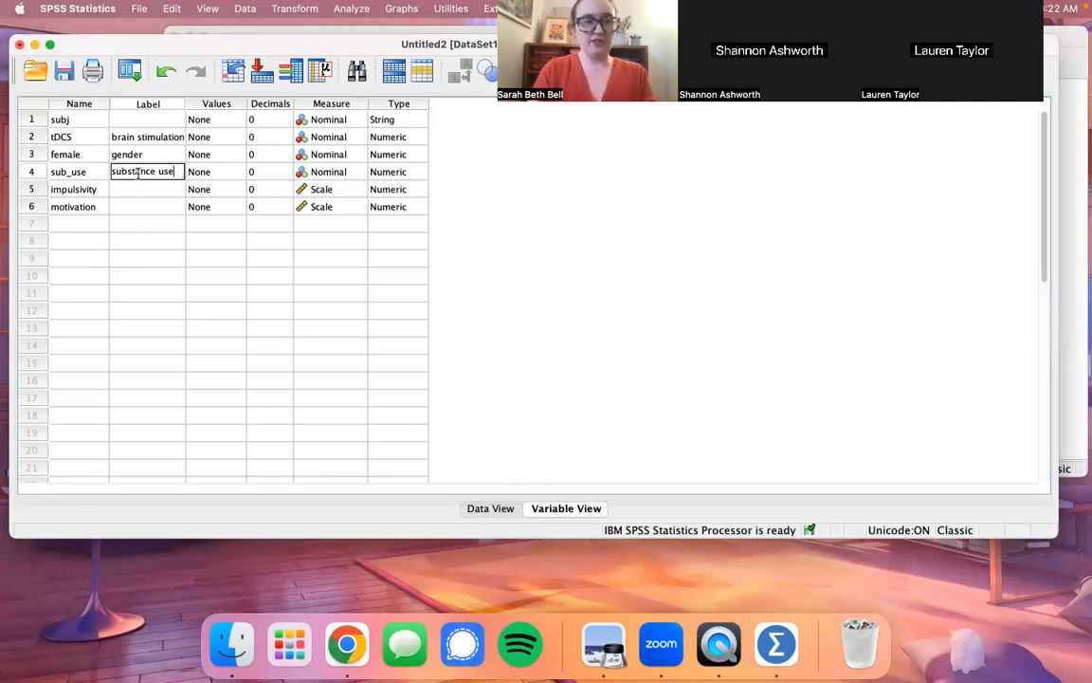
text( disorder)
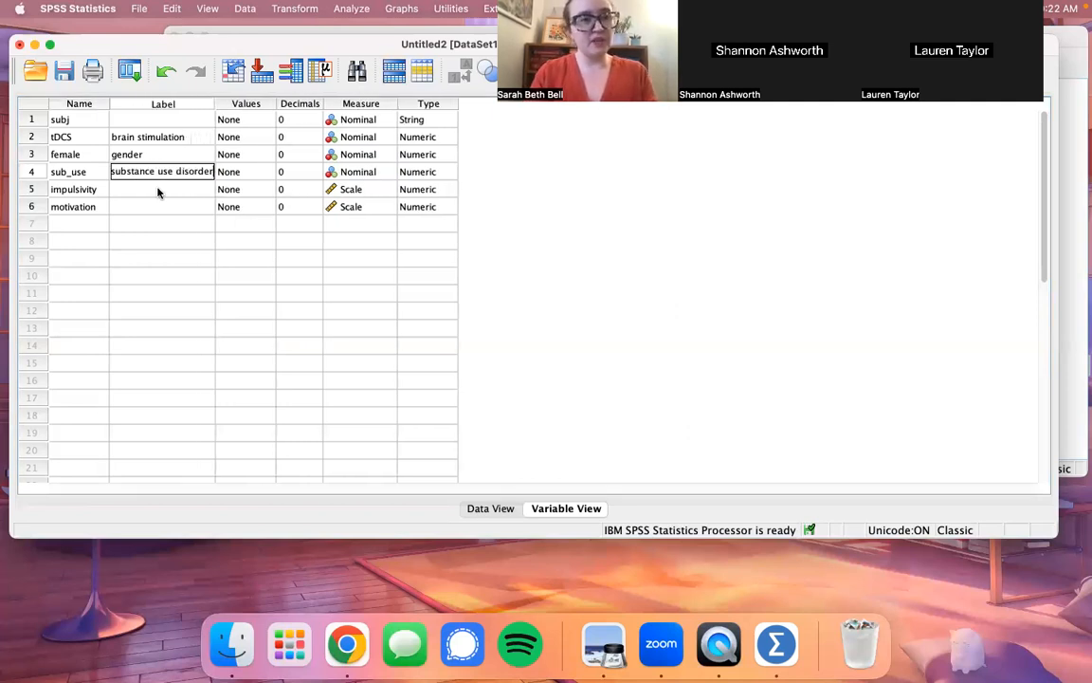
Give the impulsivity variable the label "impulsivity" and the motivation variable the label "motivation".
click(157, 188)
text(impuls)
key(Escape)
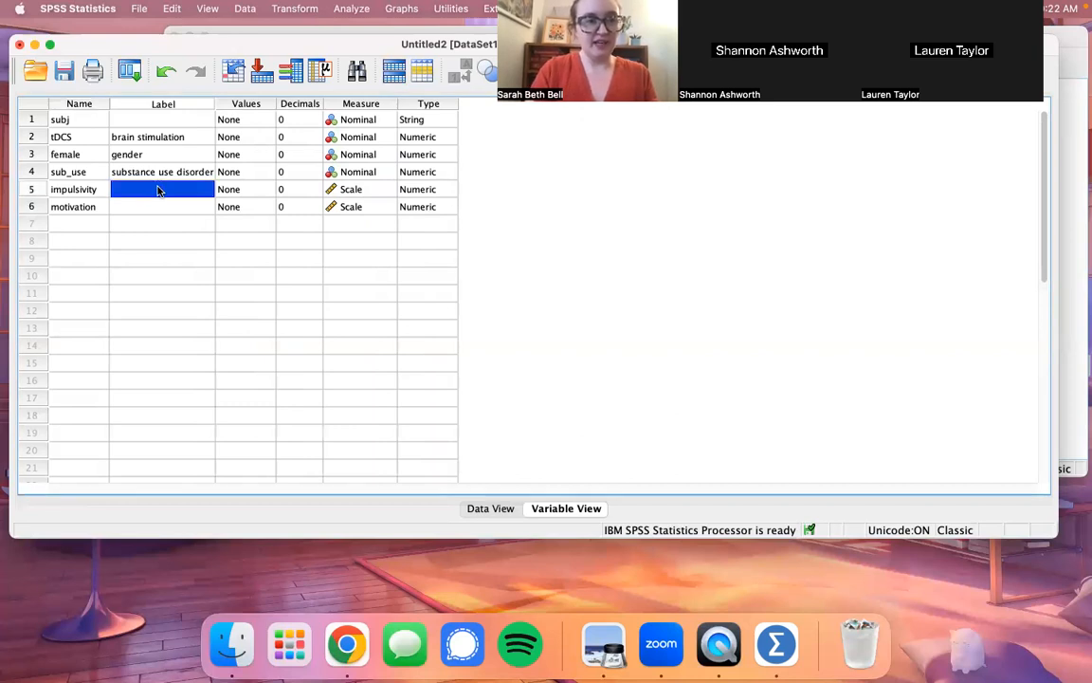
double_click(157, 188)
text(imp)
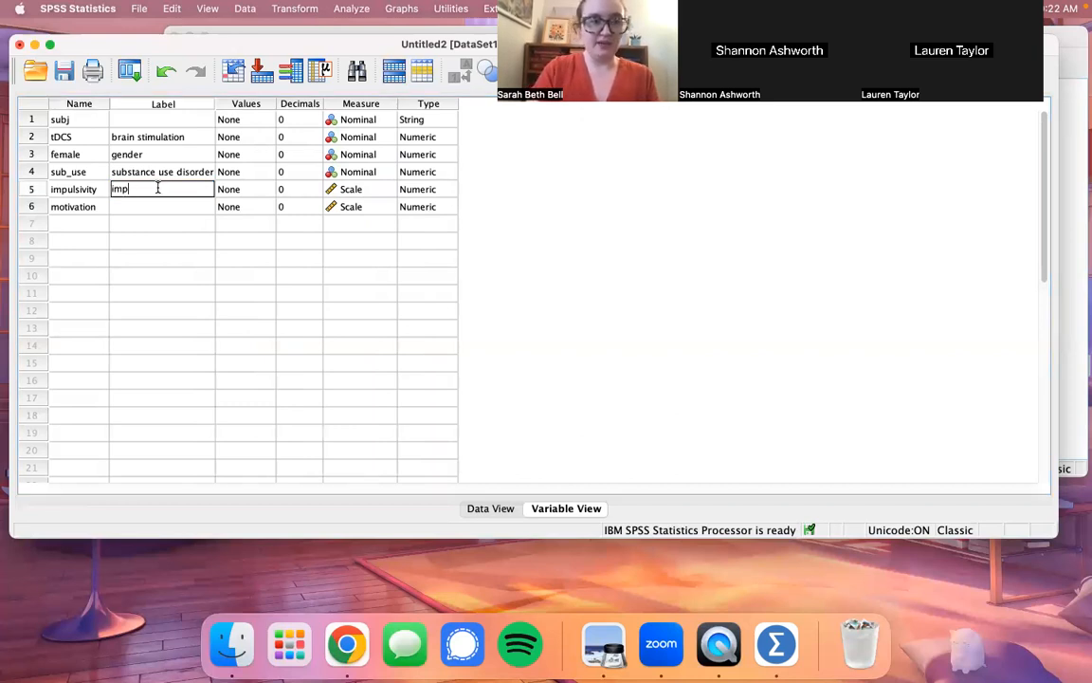
text(ulsivity)
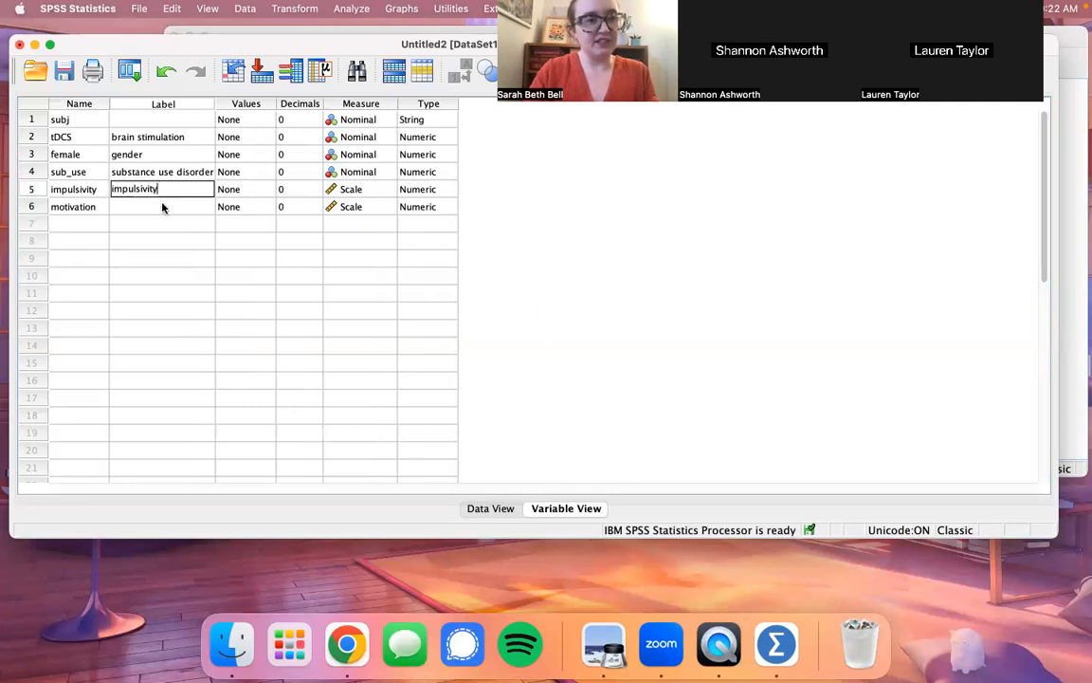
click(162, 206)
text(motivation)
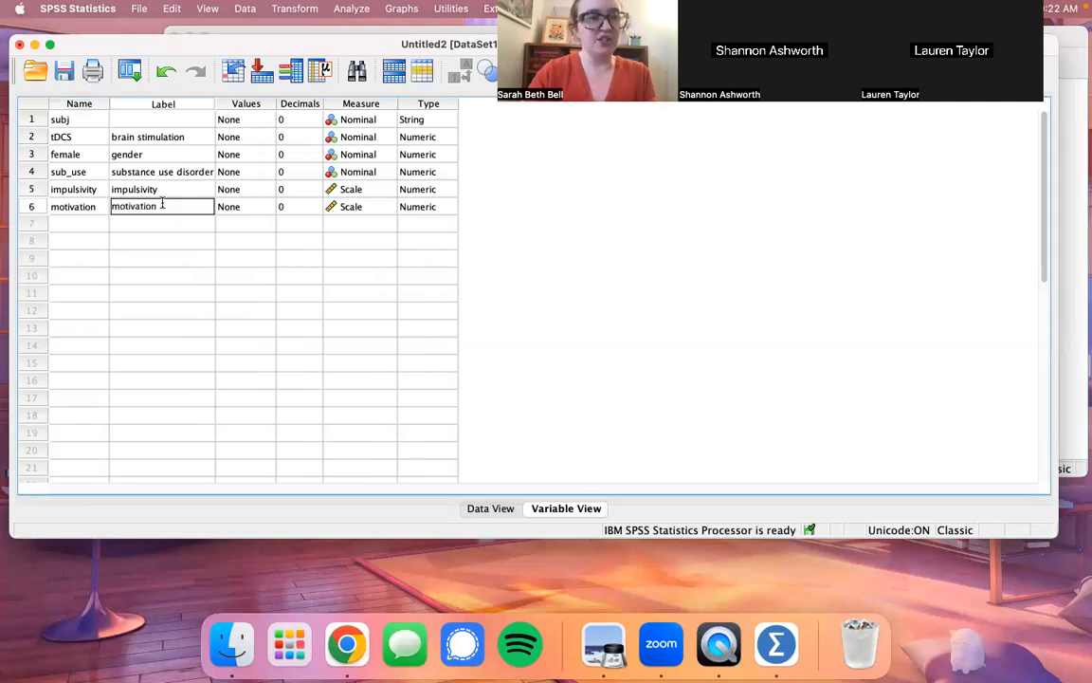
Extend the last two variable labels to "impulsivity total score" and "motivation total score".
click(163, 189)
click(163, 189)
text(al s)
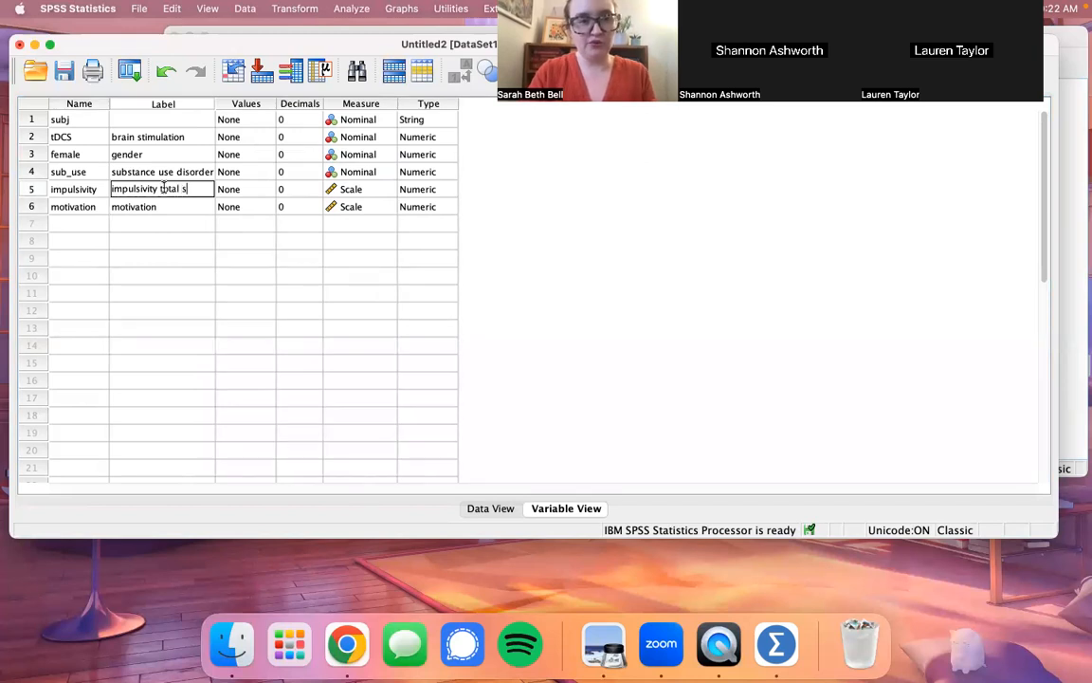
text(core)
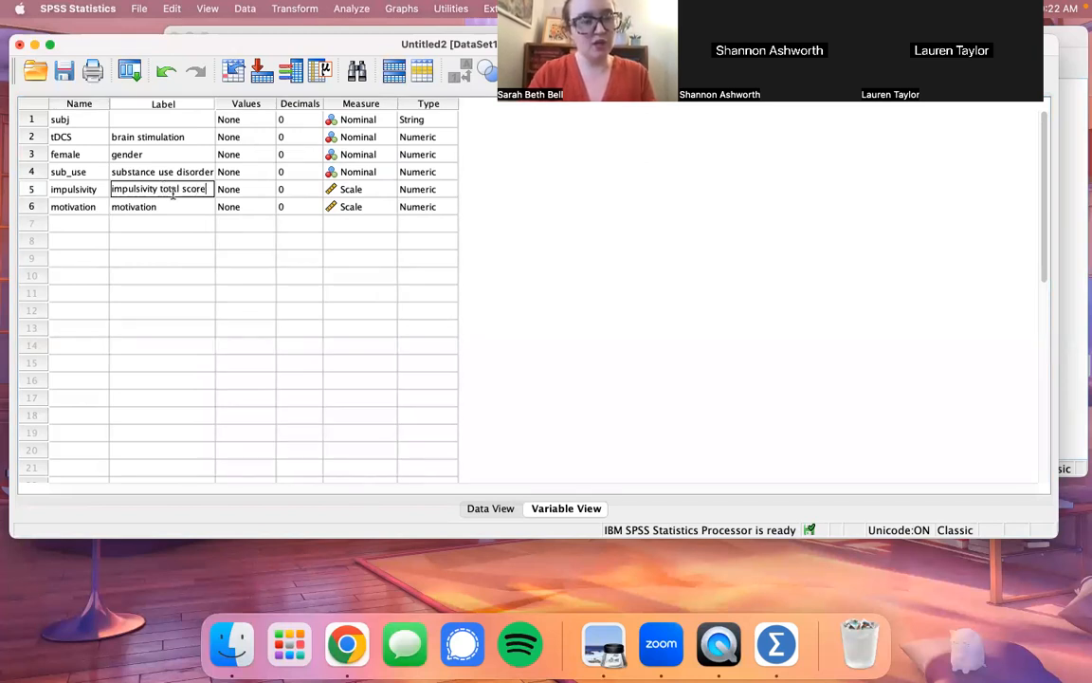
click(174, 206)
click(172, 204)
text(total score)
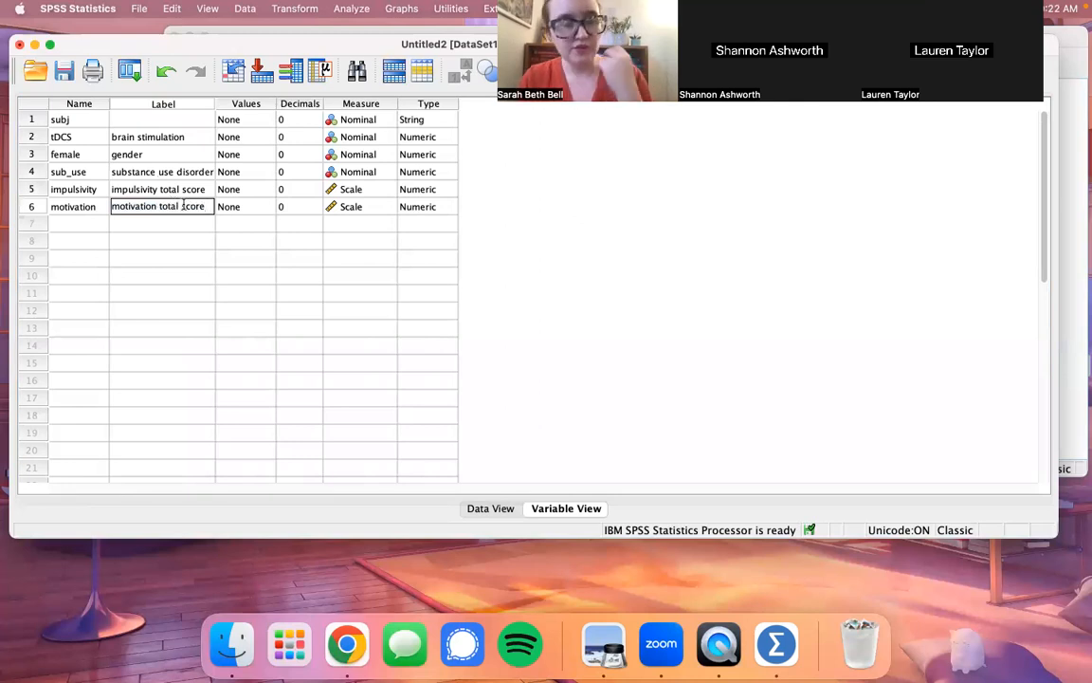
click(185, 106)
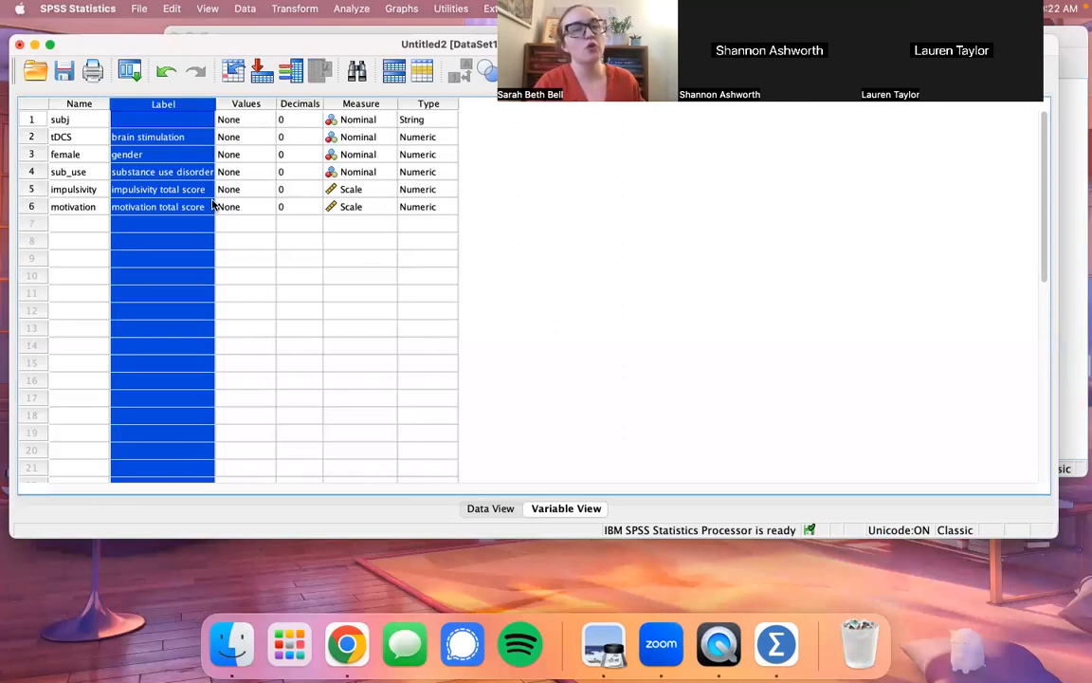
Add a value label to the tDCS variable that defines 1 as "real brain stimulation".
click(262, 139)
click(262, 139)
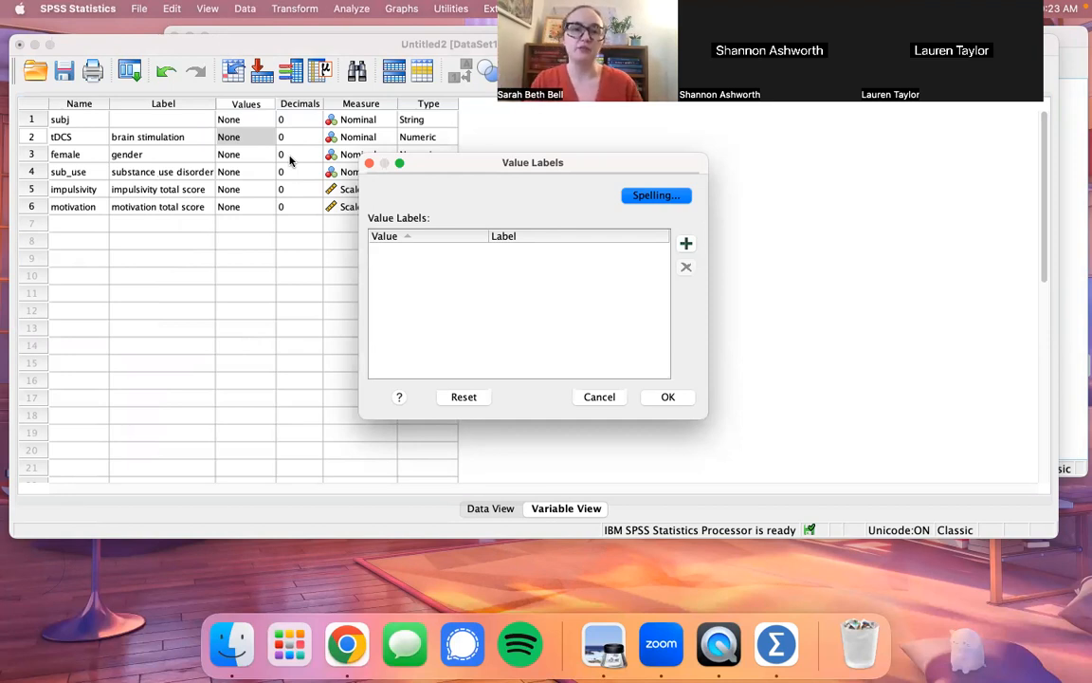
click(687, 247)
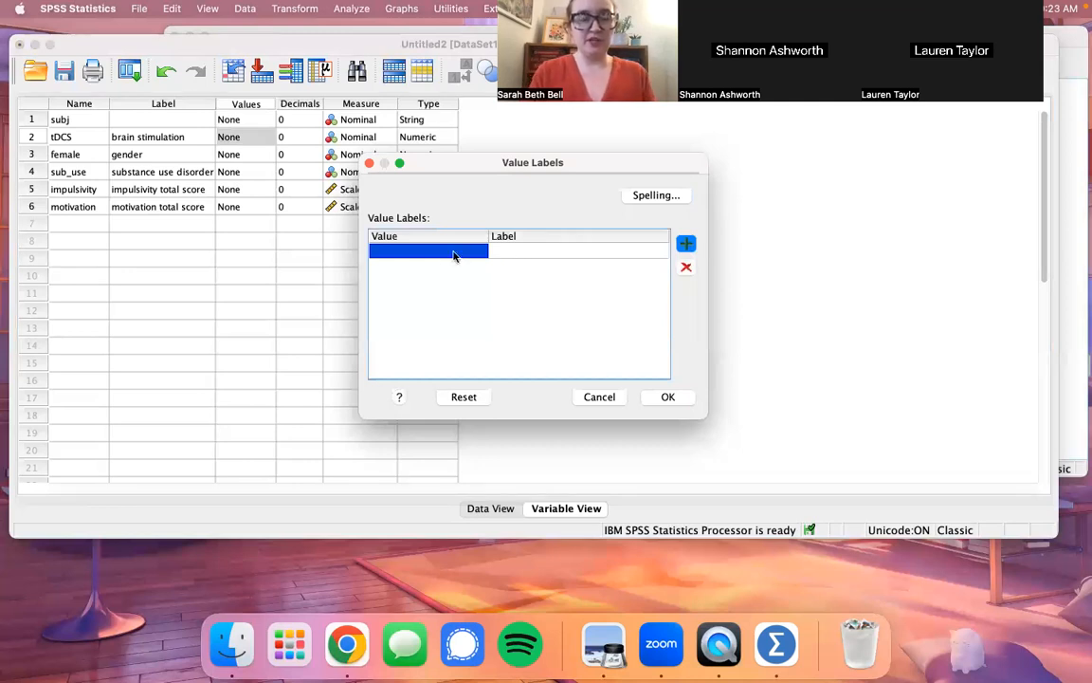
click(441, 252)
text(1)
click(507, 251)
click(507, 251)
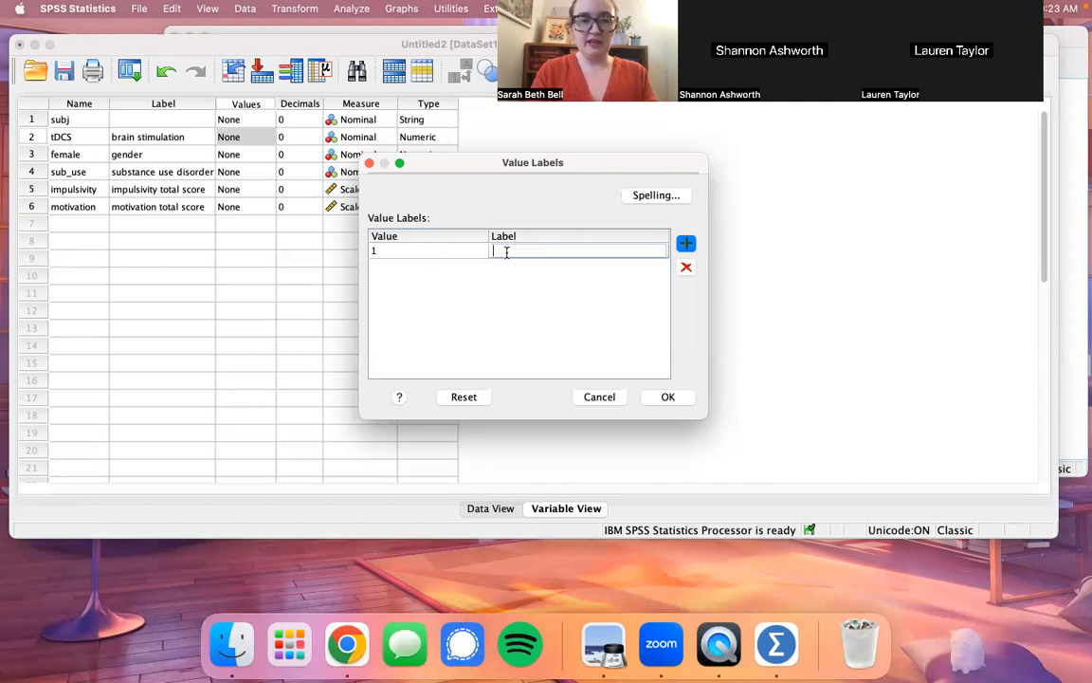
text(real brain )
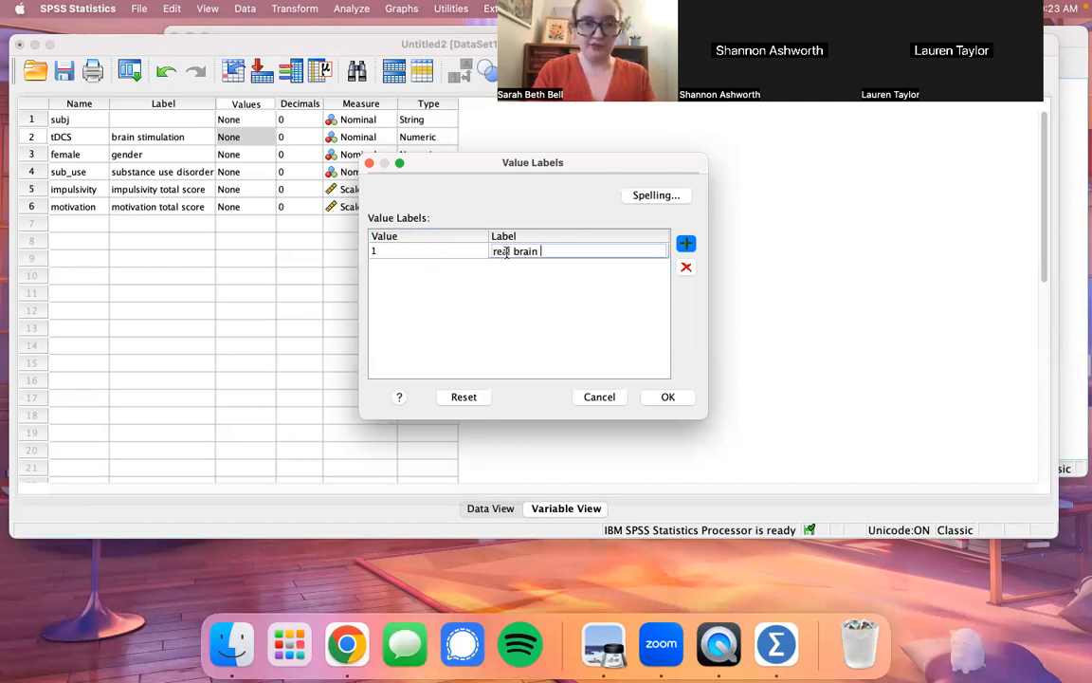
text(stimulation)
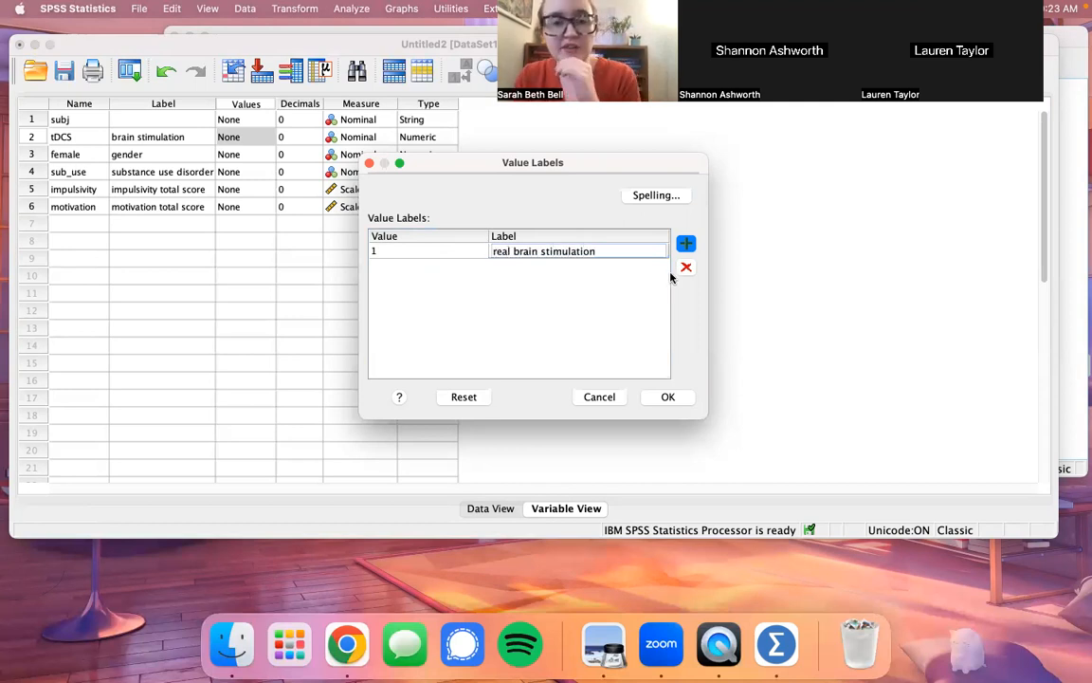
Define the tDCS value 0 as "placebo brain stimulation" and apply the value labels.
click(686, 245)
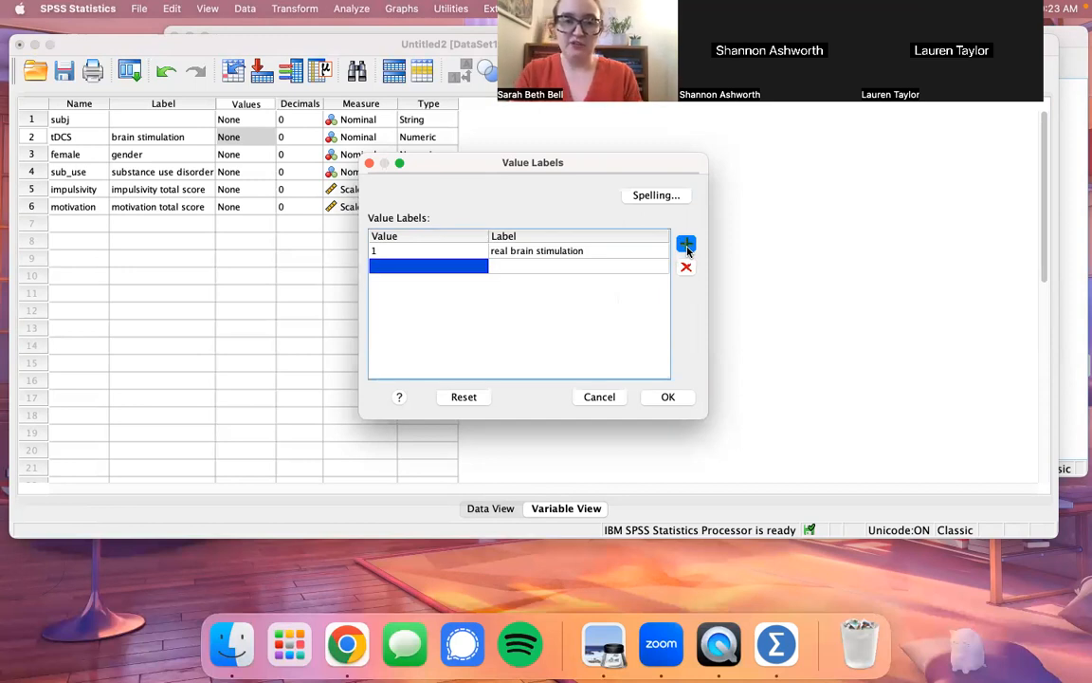
text(0)
click(628, 264)
text(placebo)
key(BackSpace)
text(o brain)
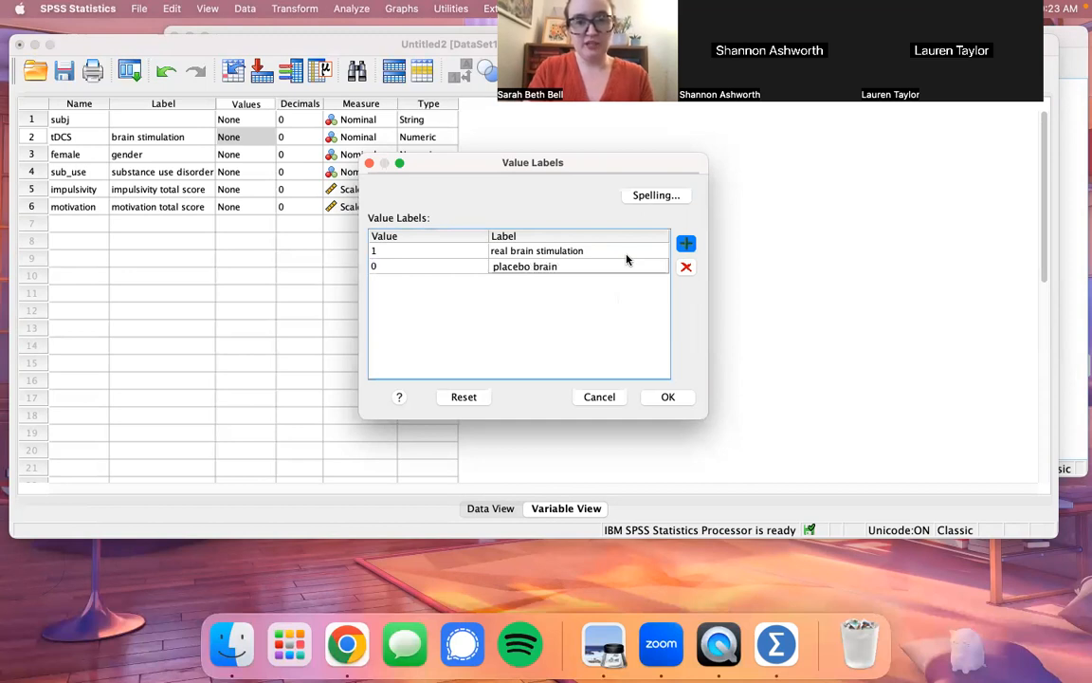
text( stimulation)
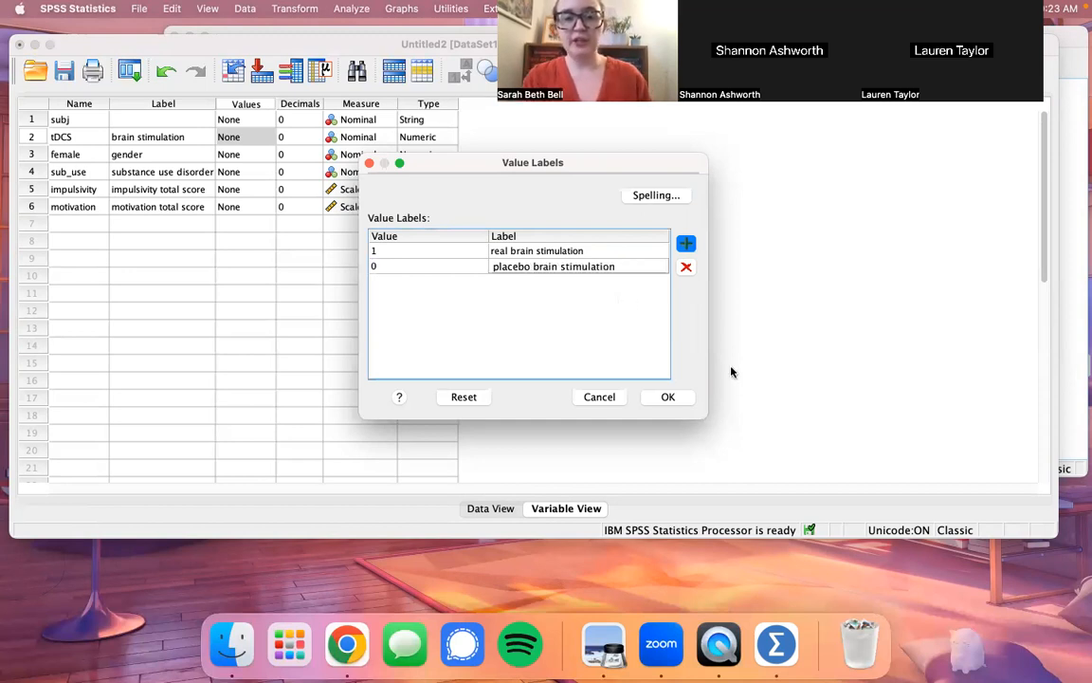
click(675, 397)
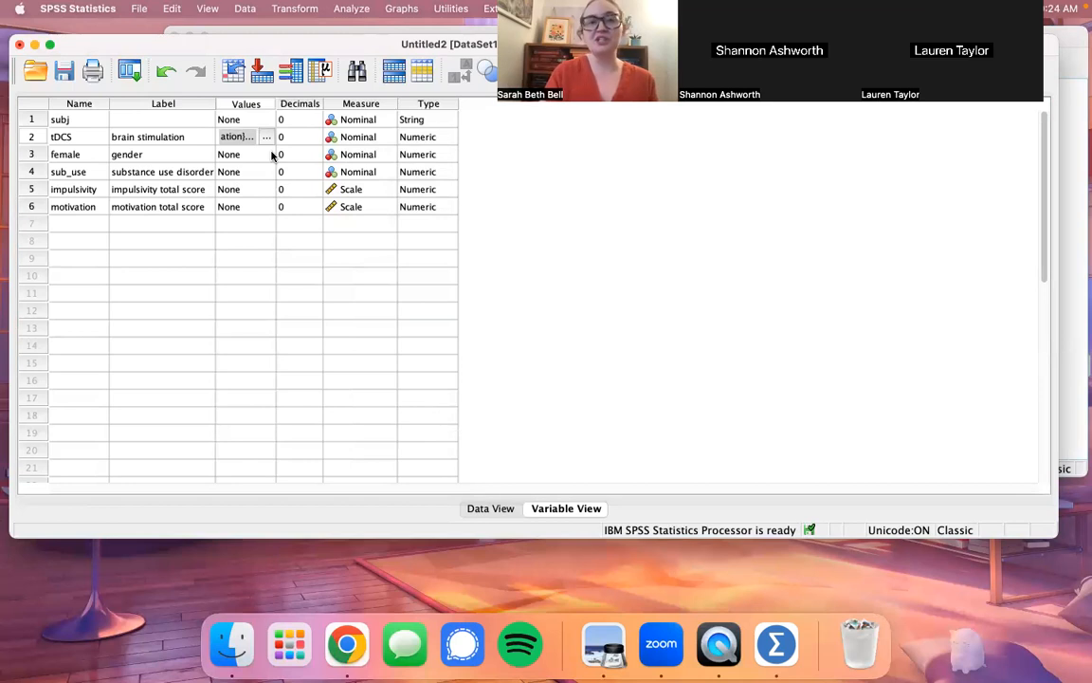
Add a value label to the female variable that defines 1 as "female".
click(272, 154)
click(268, 154)
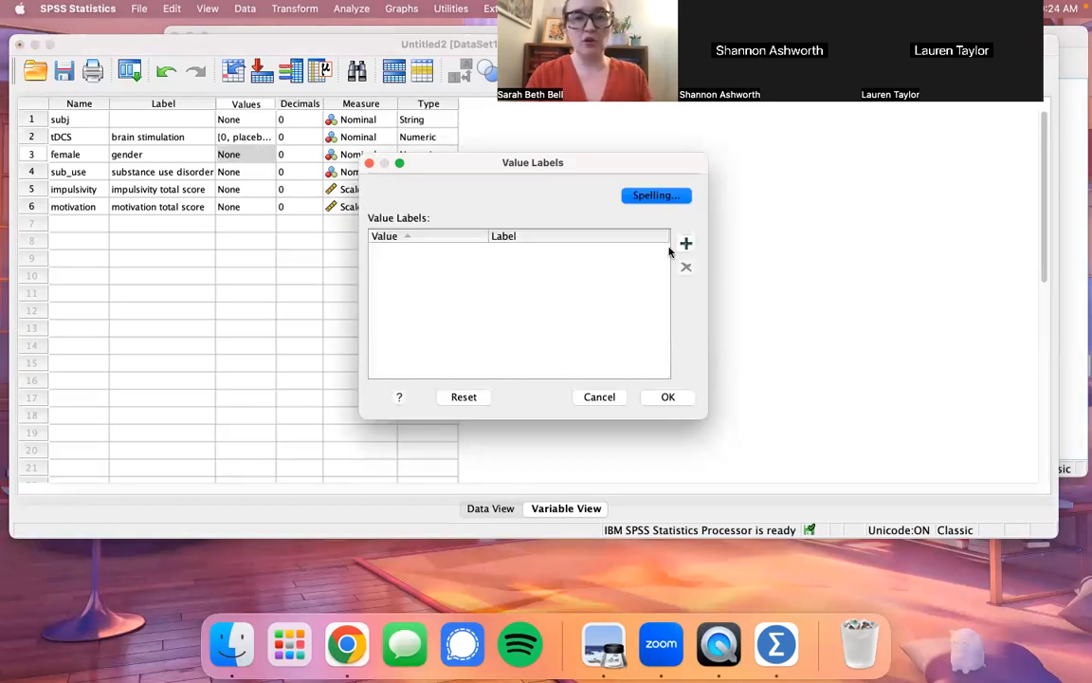
click(687, 244)
text(fe)
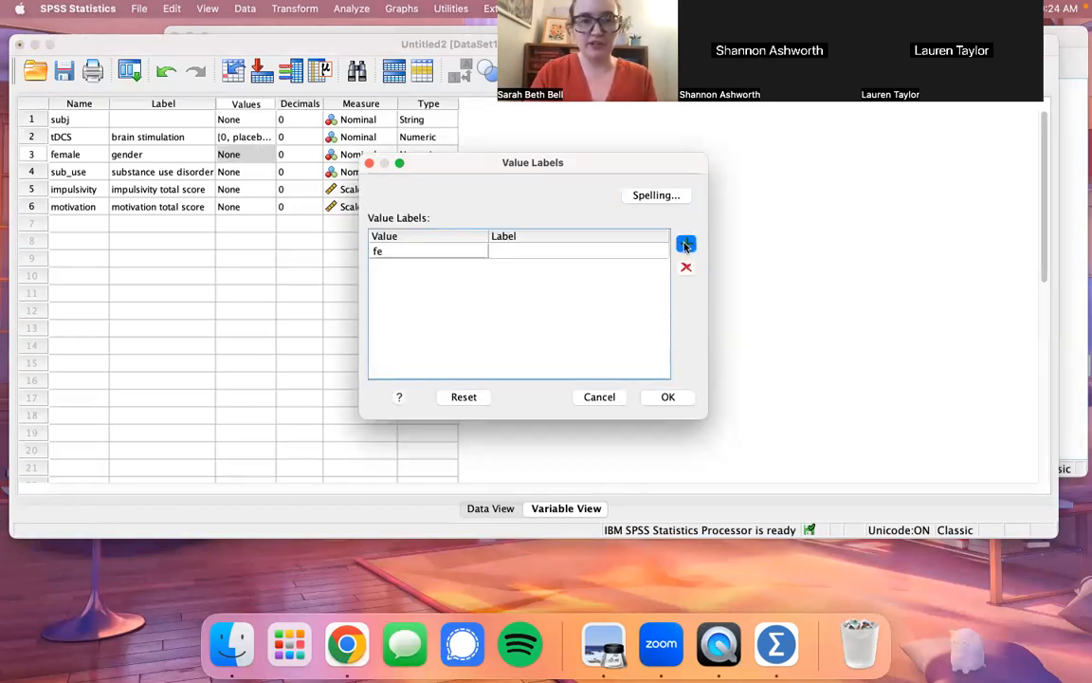
key(BackSpace)
key(BackSpace)
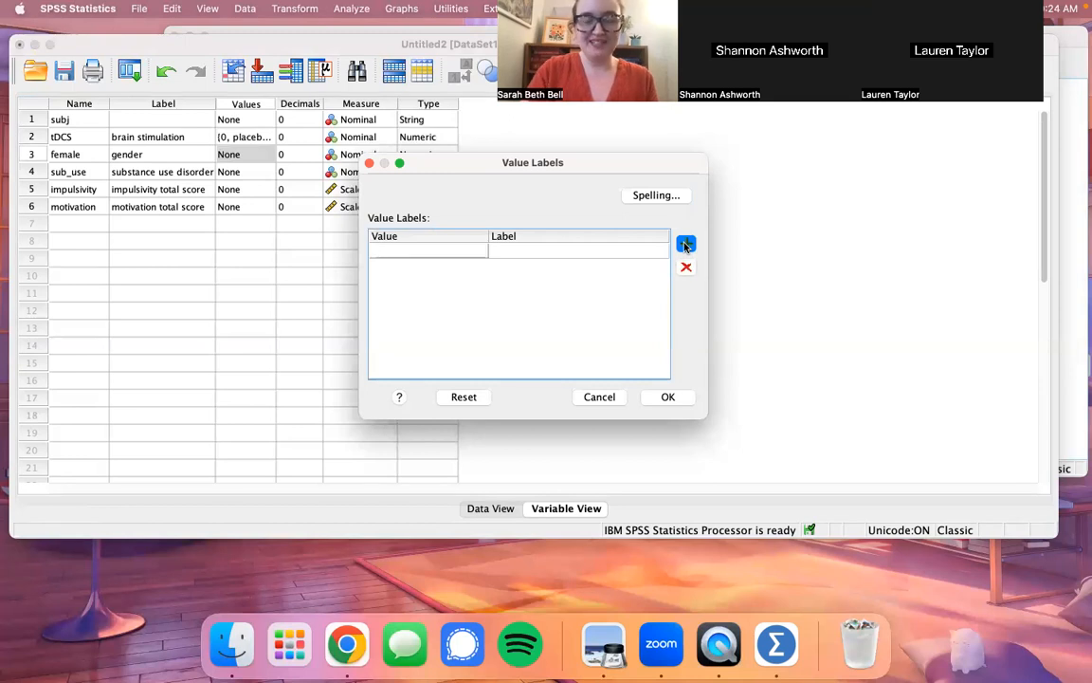
text(1)
click(592, 251)
text(female)
Define the value 0 of the female variable as "male" and apply the value labels.
click(689, 248)
text(0)
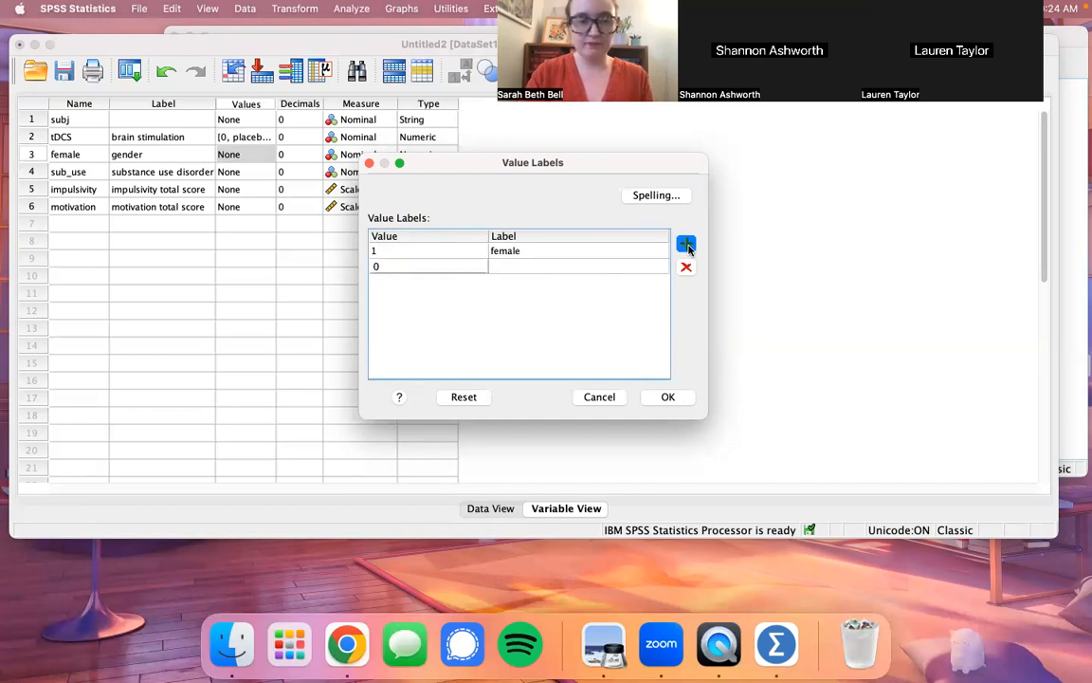
click(615, 268)
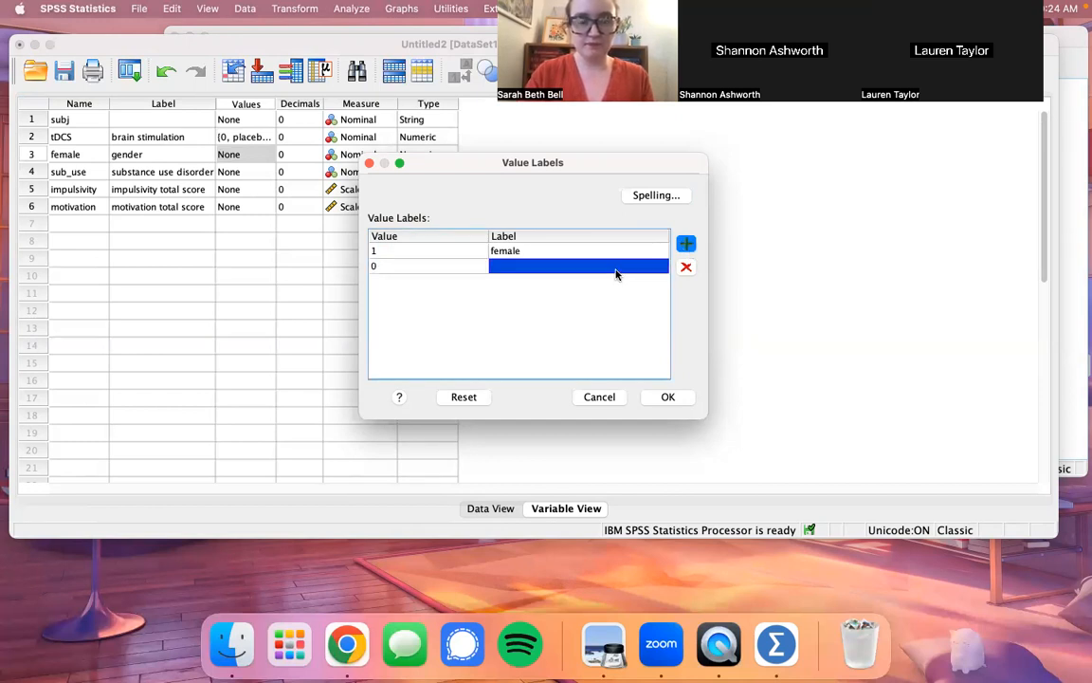
double_click(603, 260)
text(male)
click(675, 396)
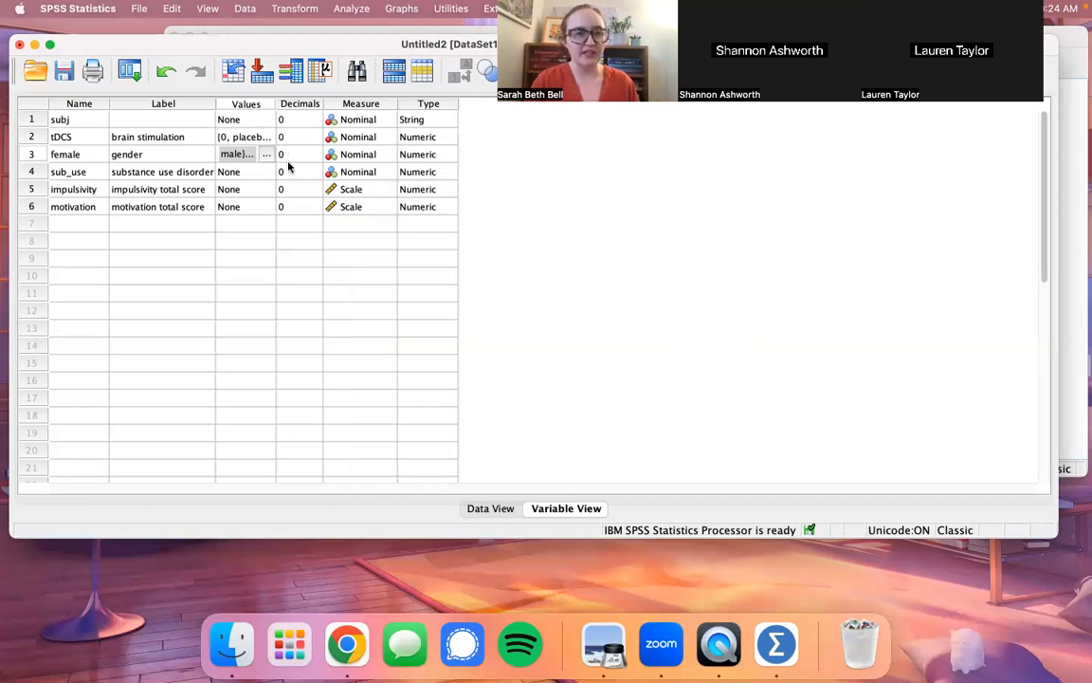
Open the value label definitions of the sub_use variable.
click(257, 172)
click(266, 171)
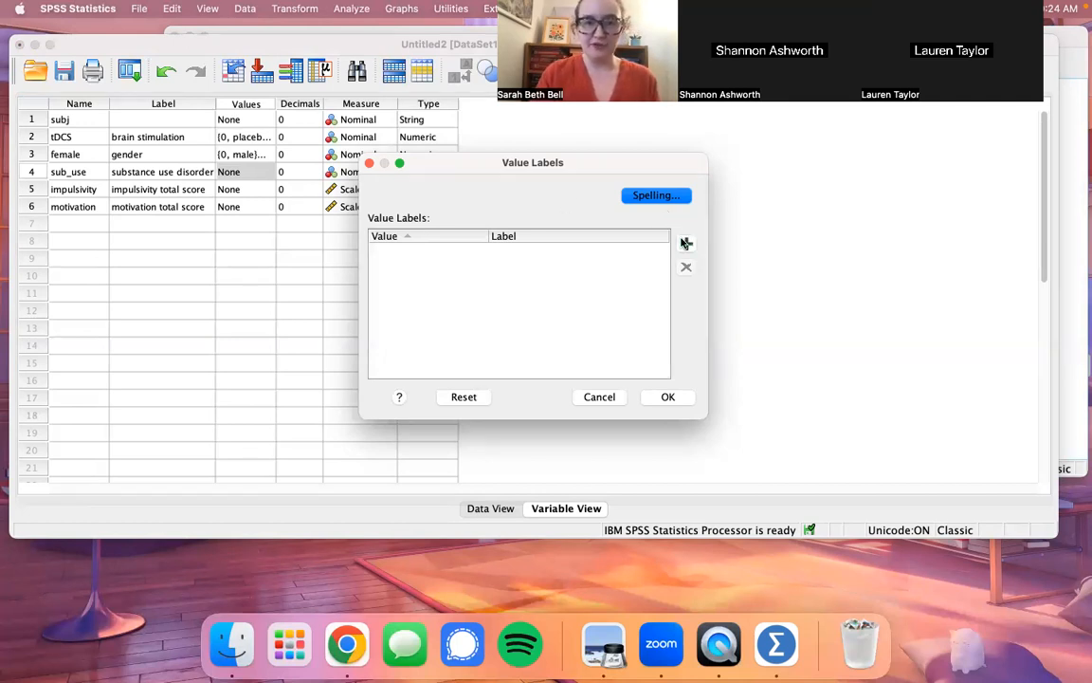
click(682, 244)
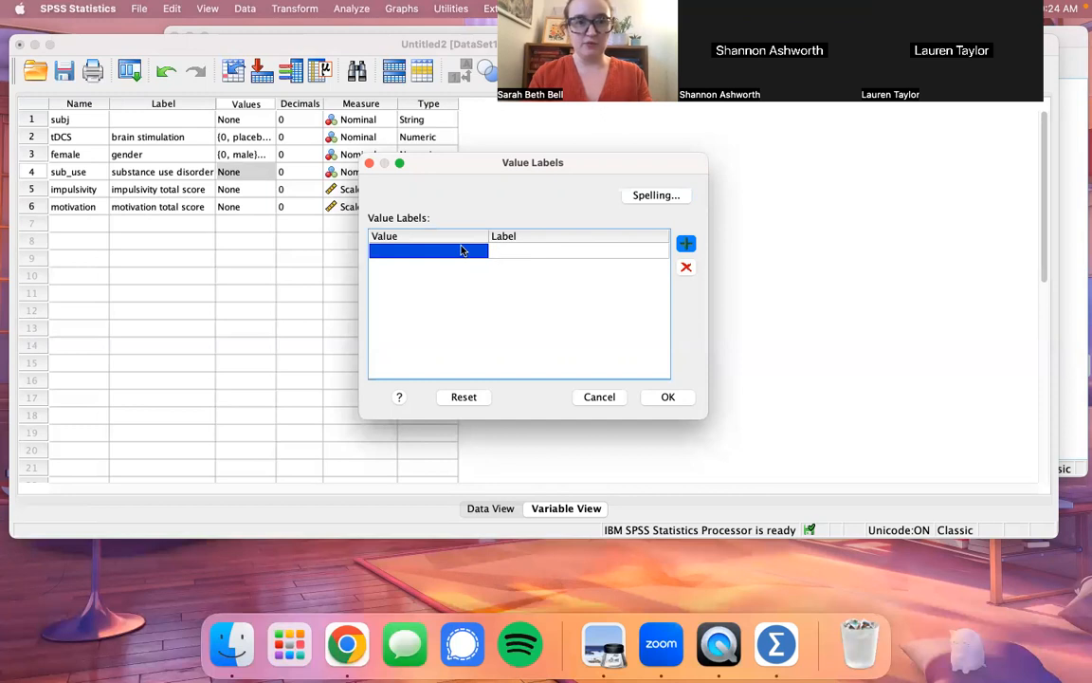
text(1)
click(504, 249)
text(strongly disagree)
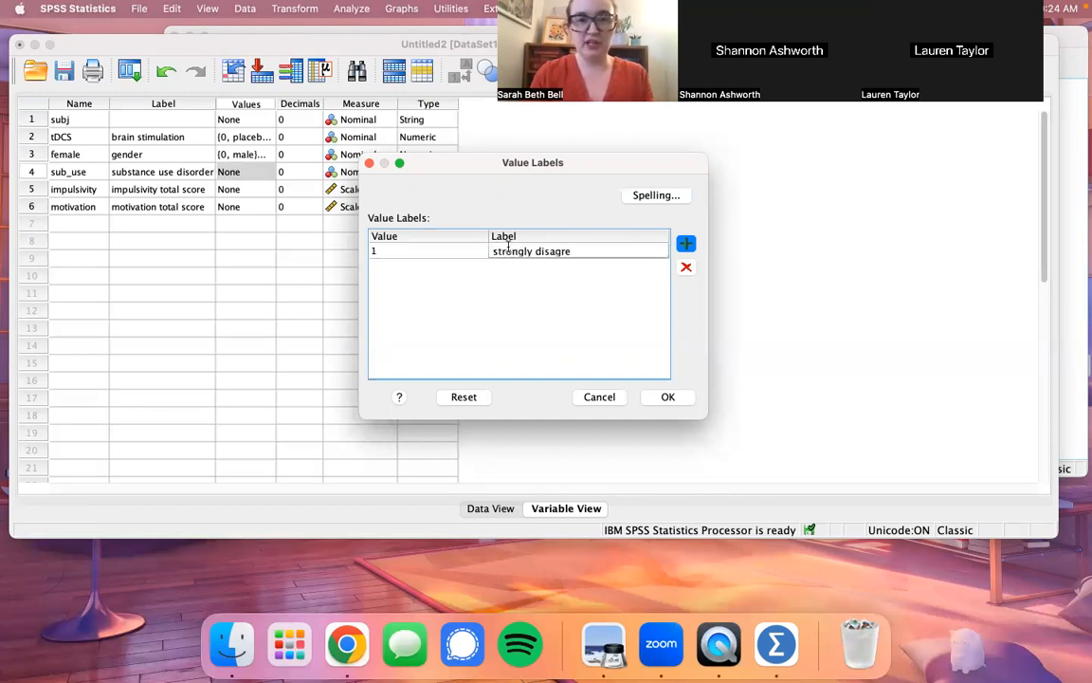
click(681, 243)
text(2)
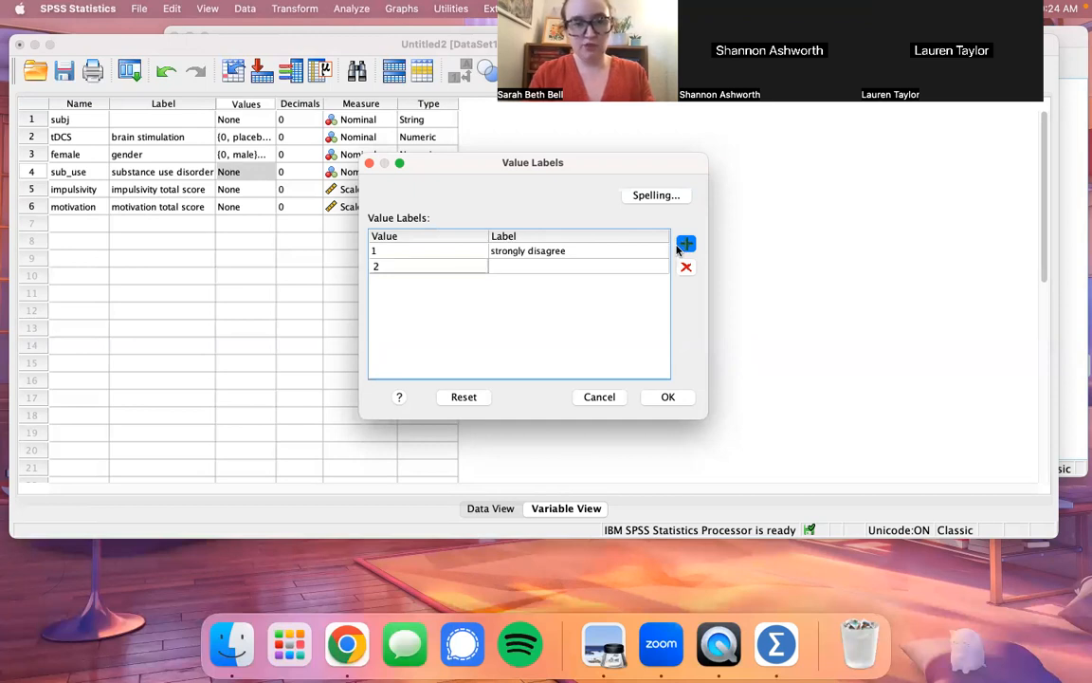
click(529, 266)
text(di)
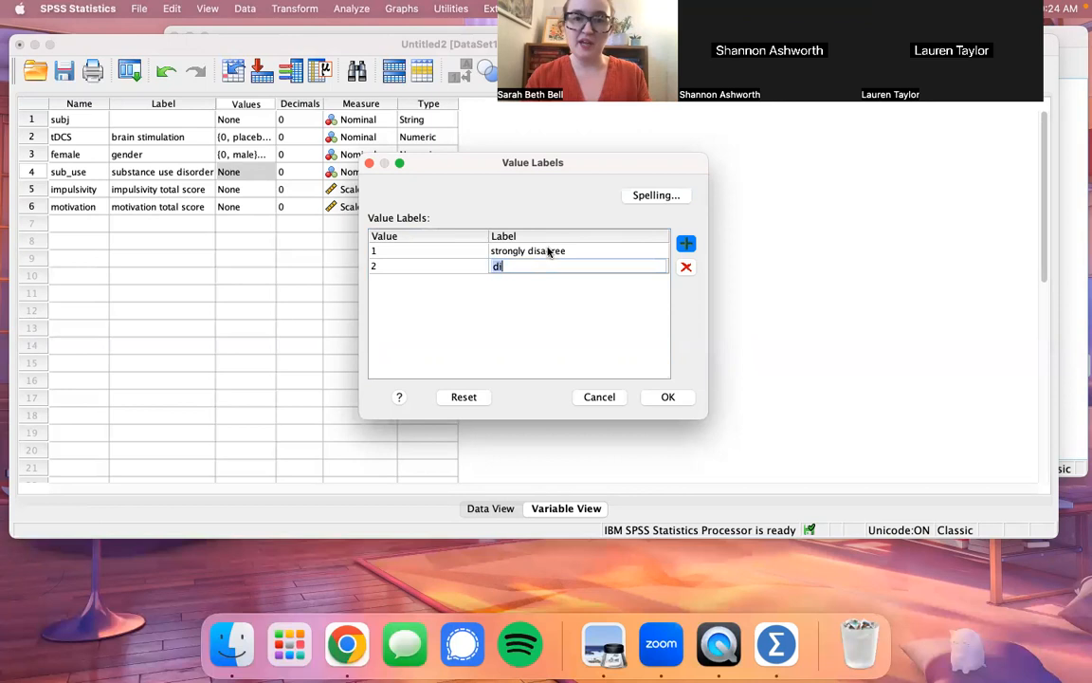
click(686, 267)
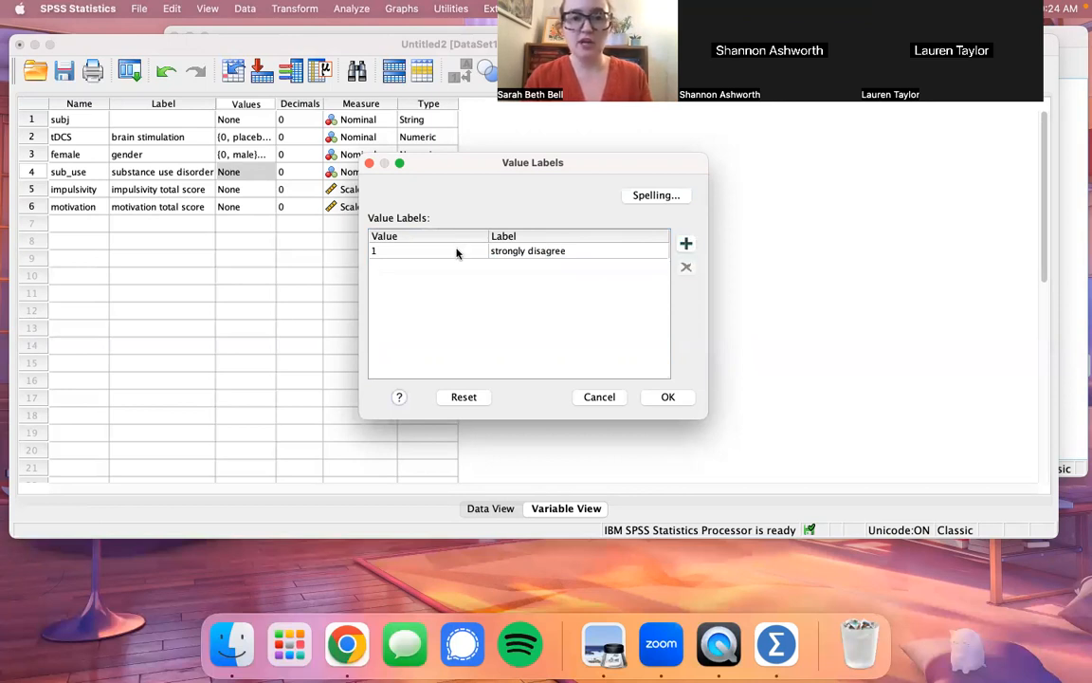
click(456, 251)
click(684, 271)
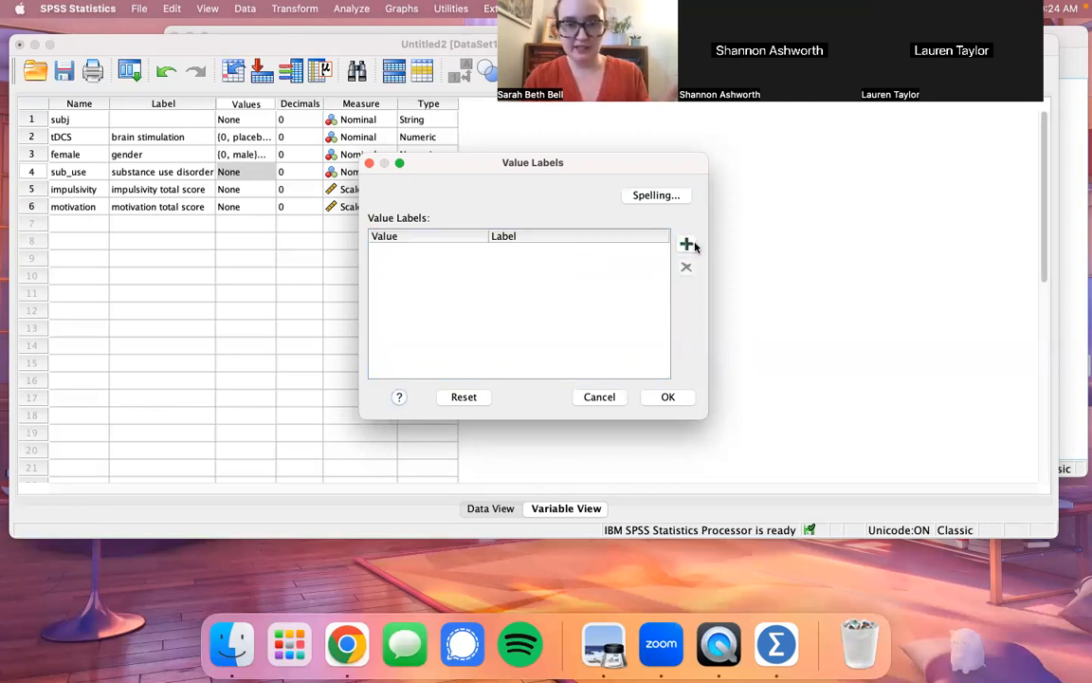
Add a value label to the sub_use variable that defines 1 as "substance use disorder".
click(688, 245)
text(1)
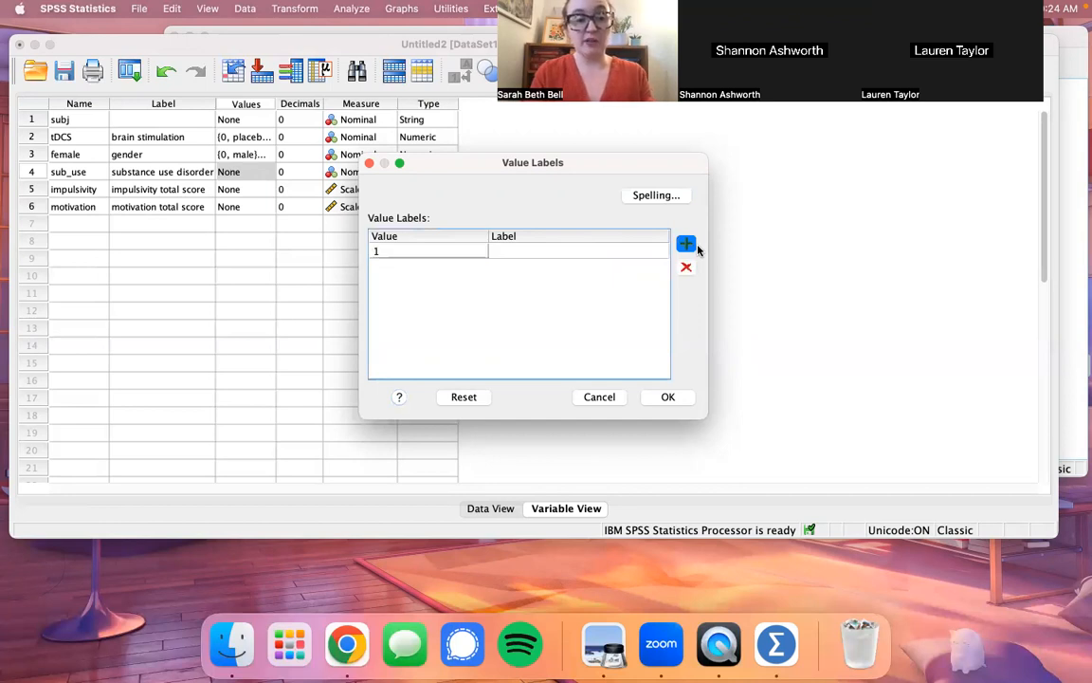
click(604, 252)
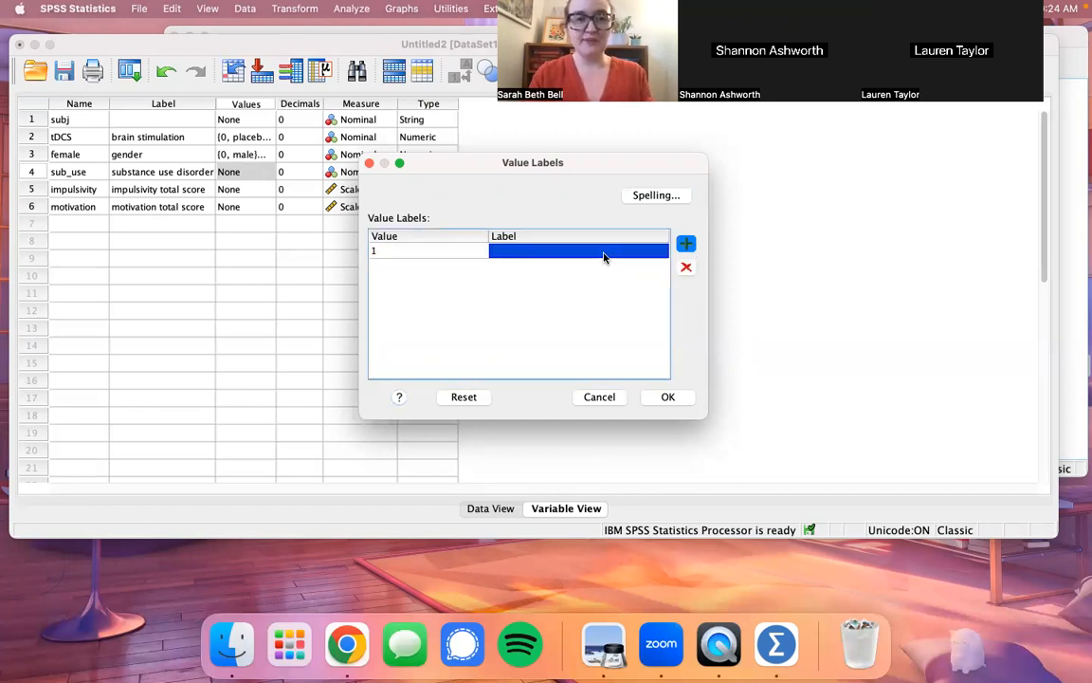
text(sub)
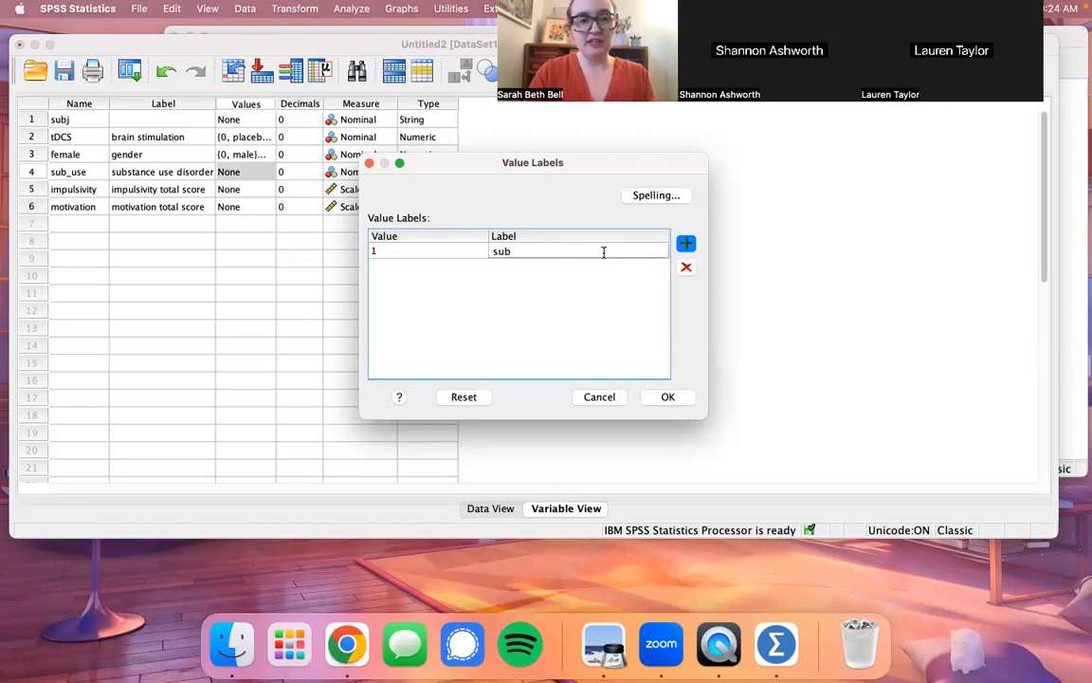
text(stance use disorder)
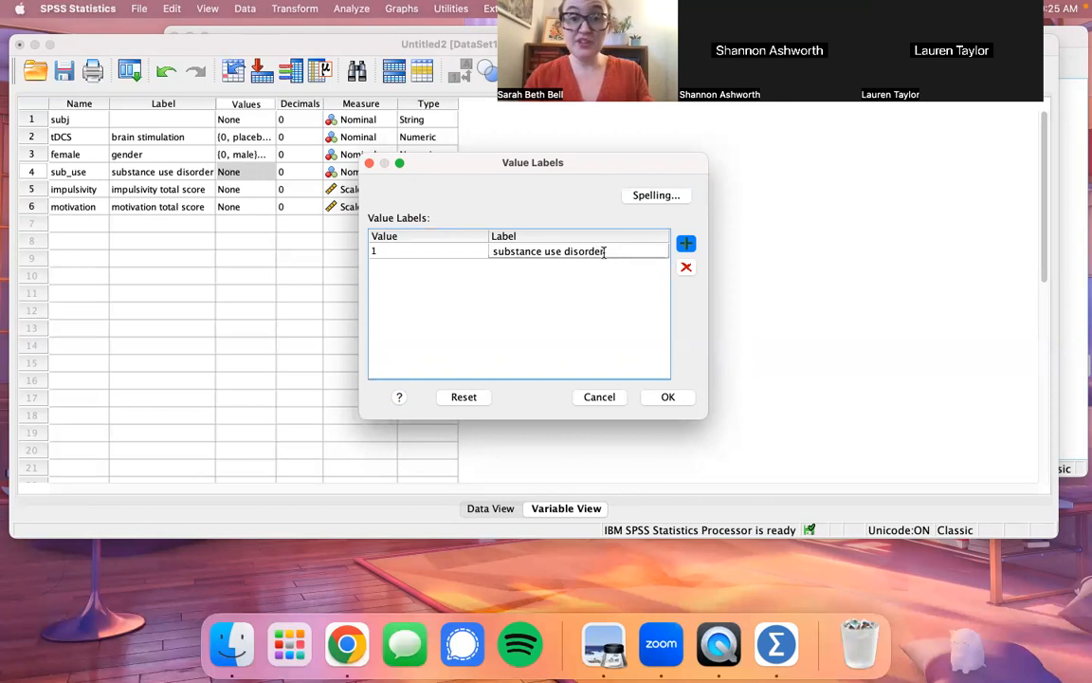
Define the value 0 of the sub_use variable as "no substance use disorder" and apply the value labels.
click(686, 244)
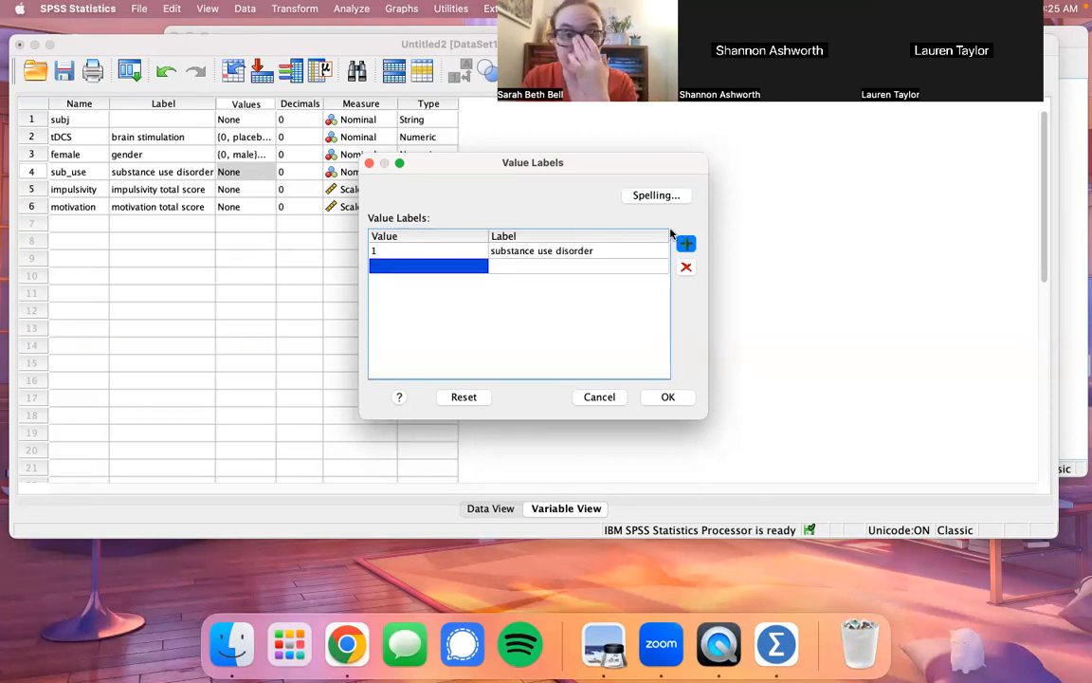
text(0)
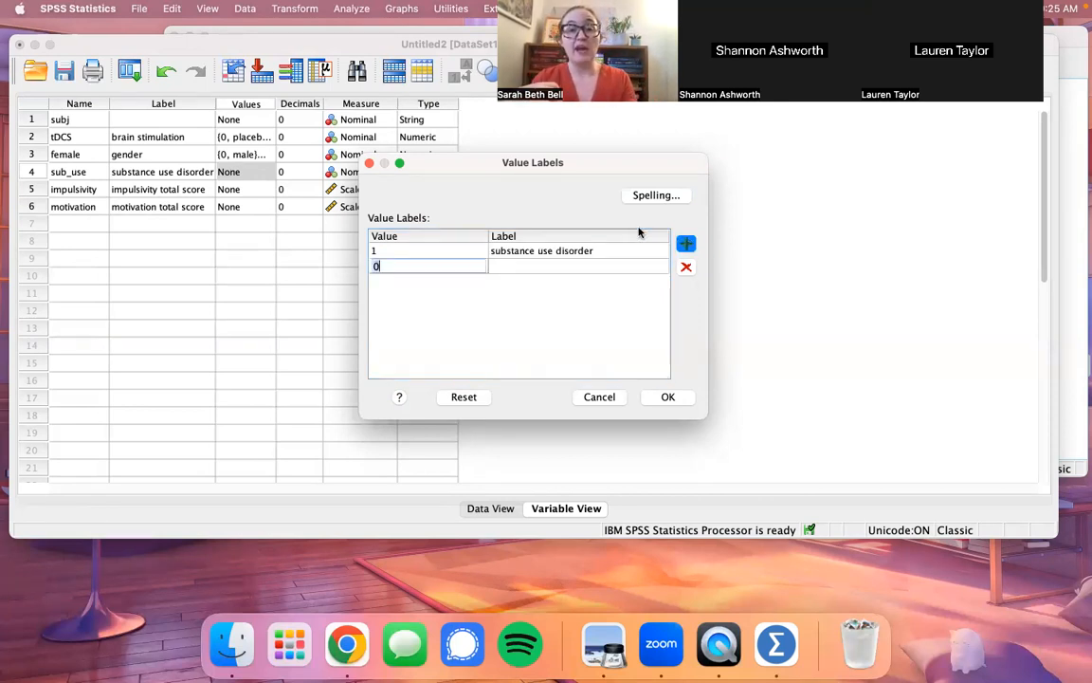
click(608, 273)
text(n)
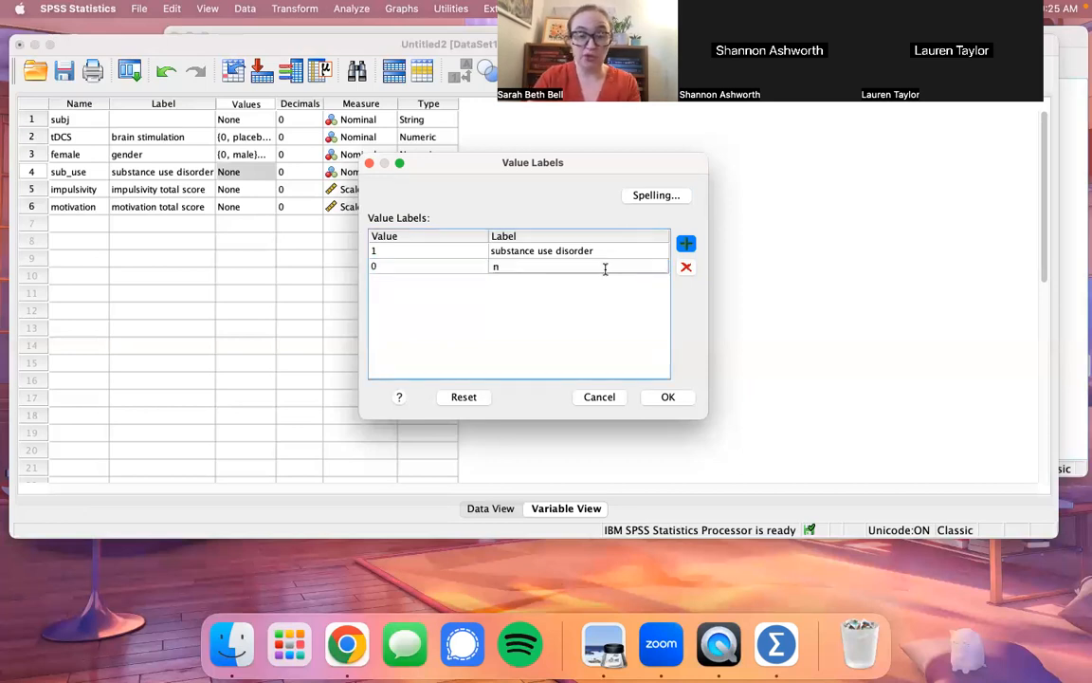
text(o substance)
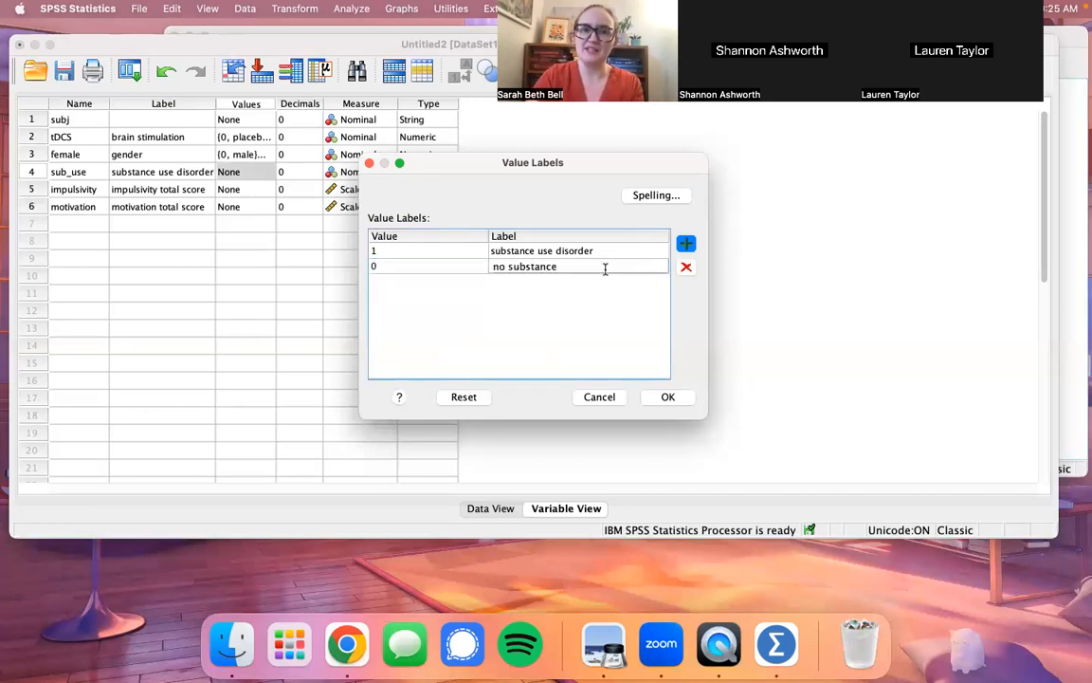
text( use disorder)
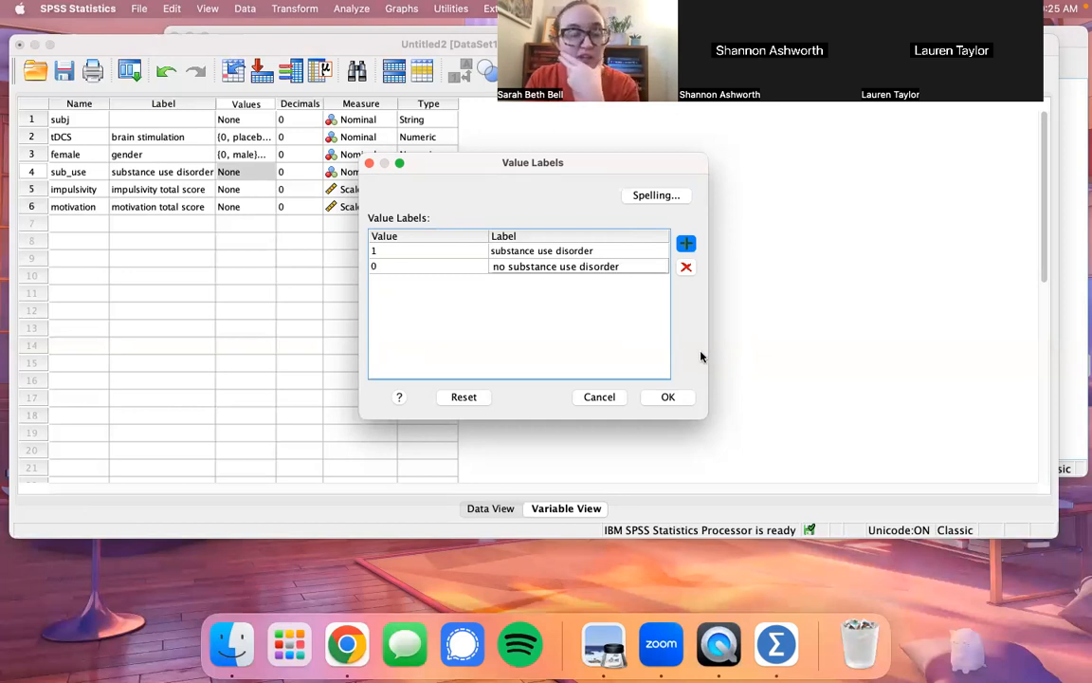
click(668, 397)
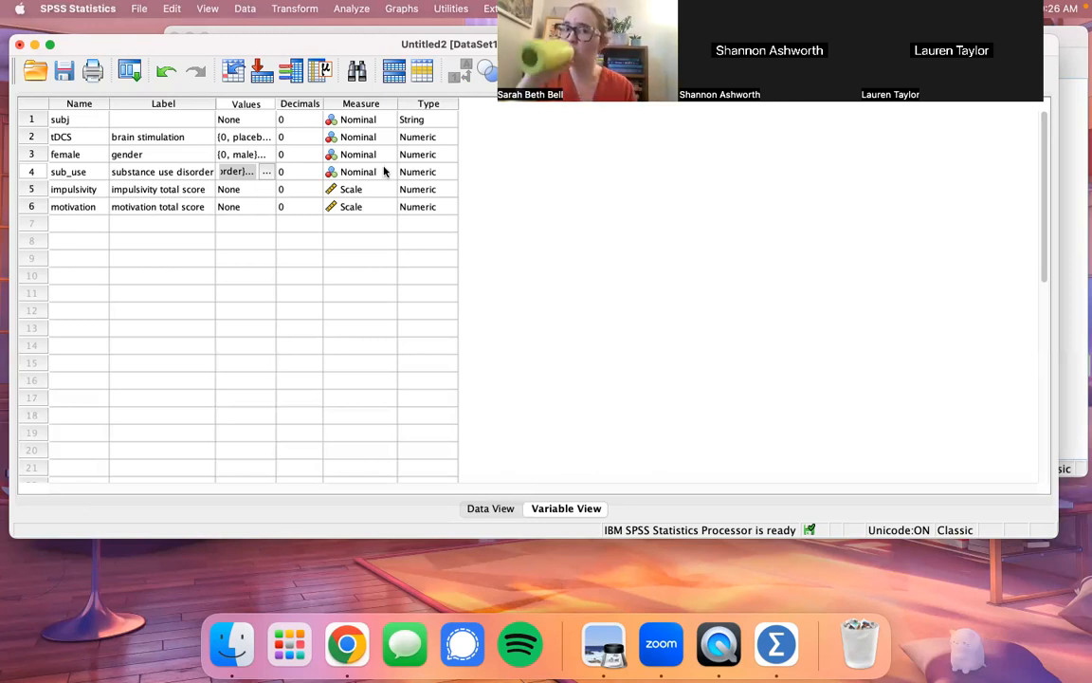
Examine the decimals settings against the data, and the measurement-level choices for the subj, impulsivity and female variables.
click(311, 106)
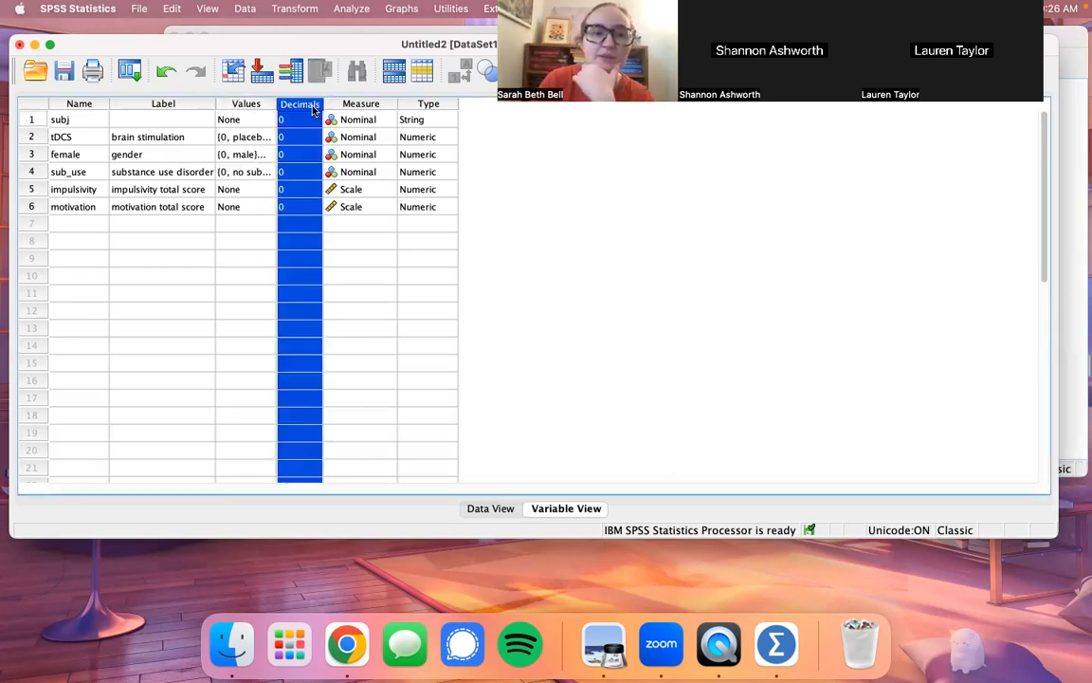
click(490, 509)
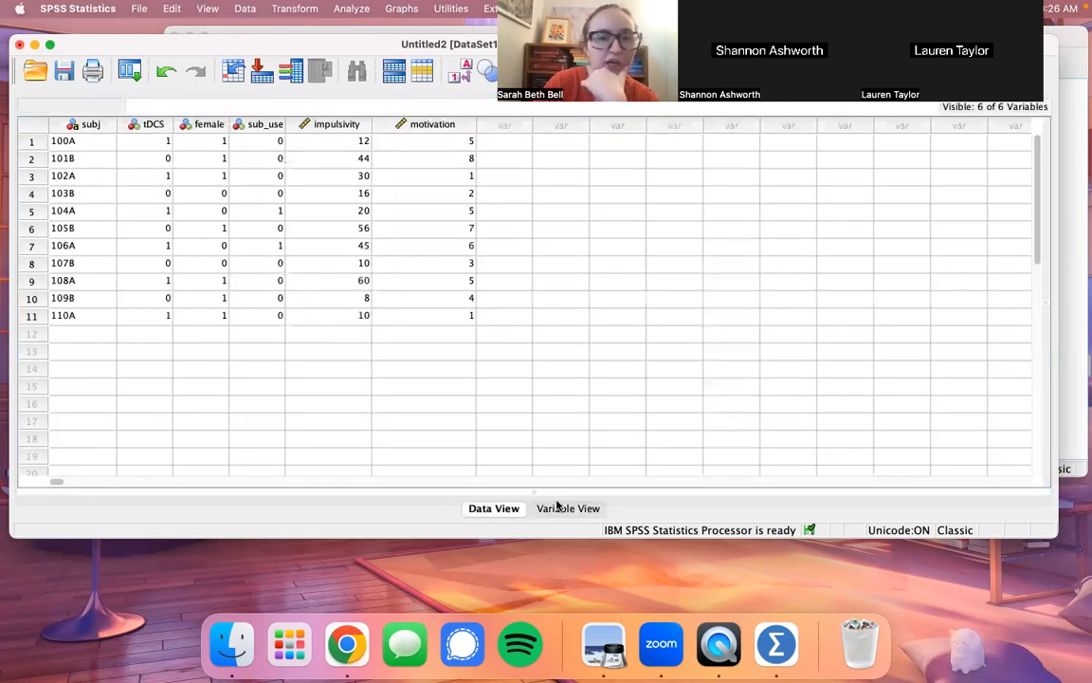
click(559, 508)
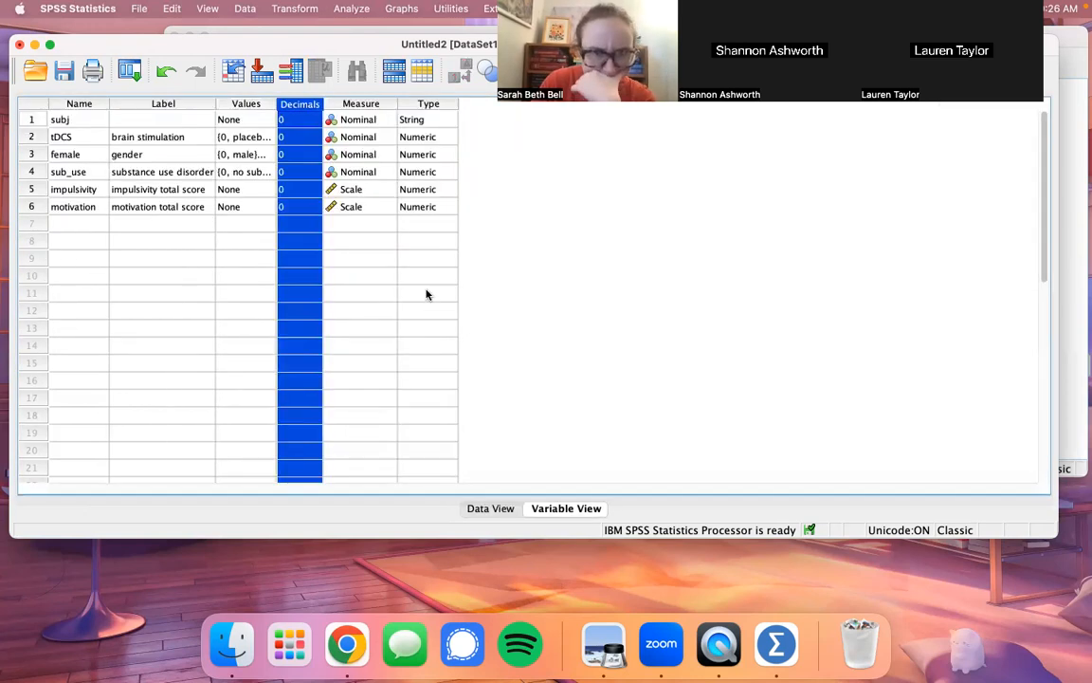
click(364, 105)
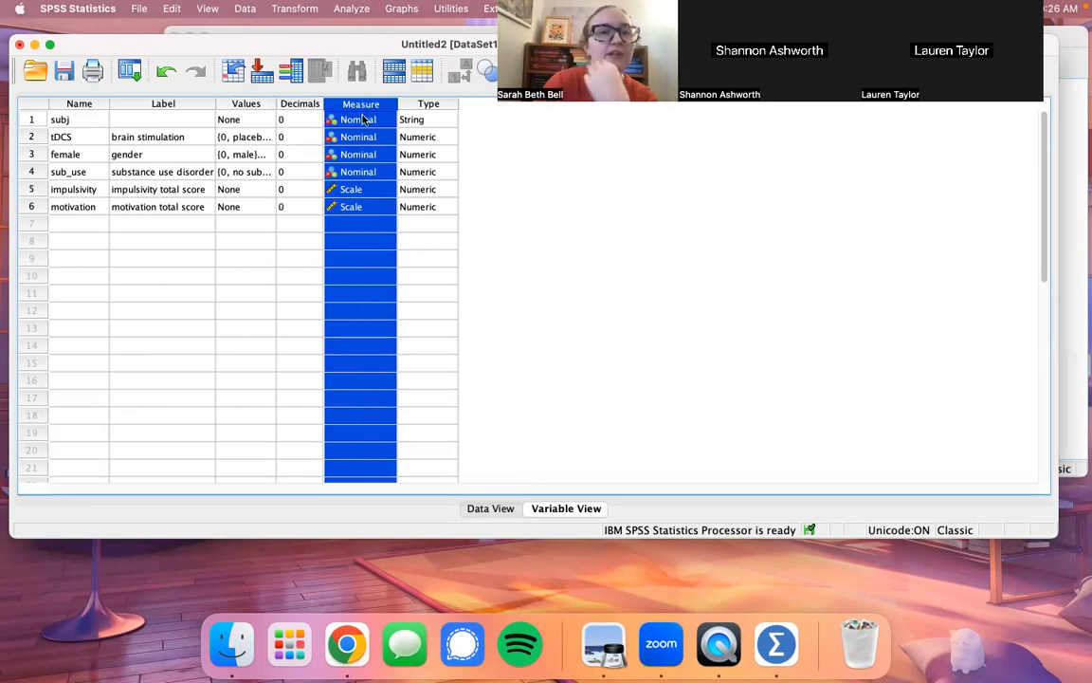
click(382, 121)
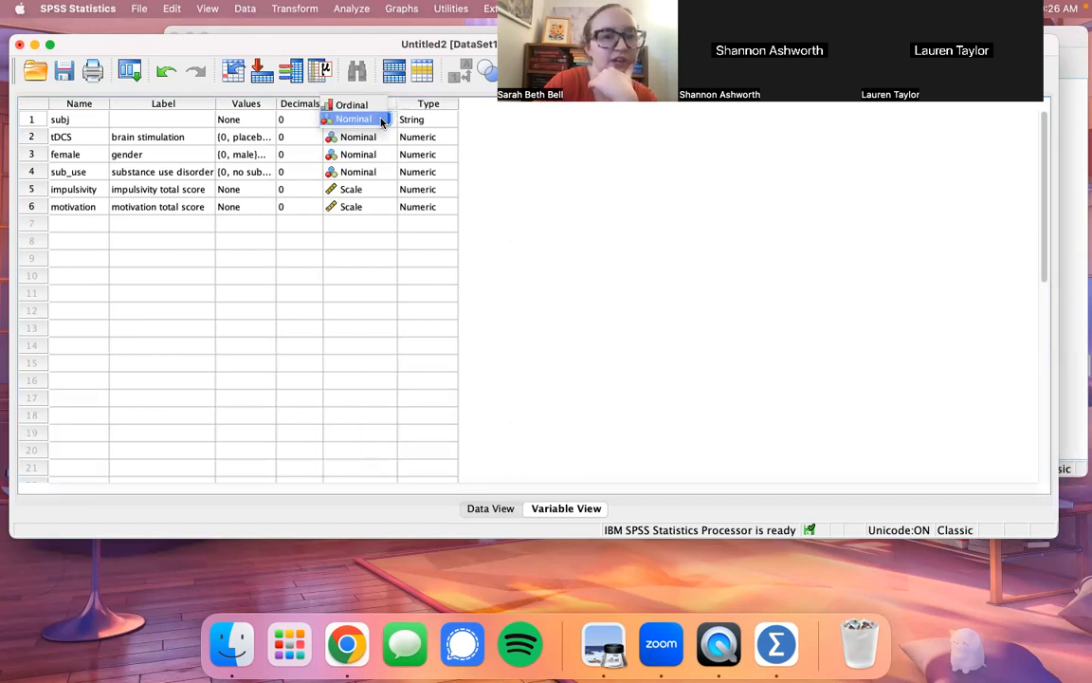
click(397, 118)
click(385, 188)
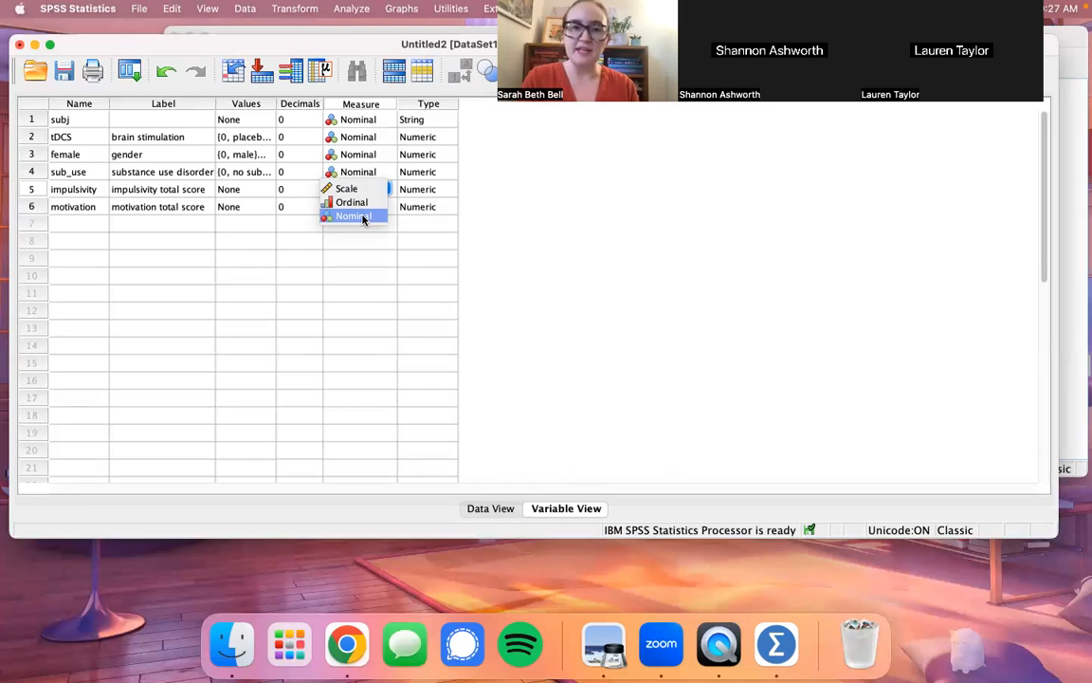
click(534, 217)
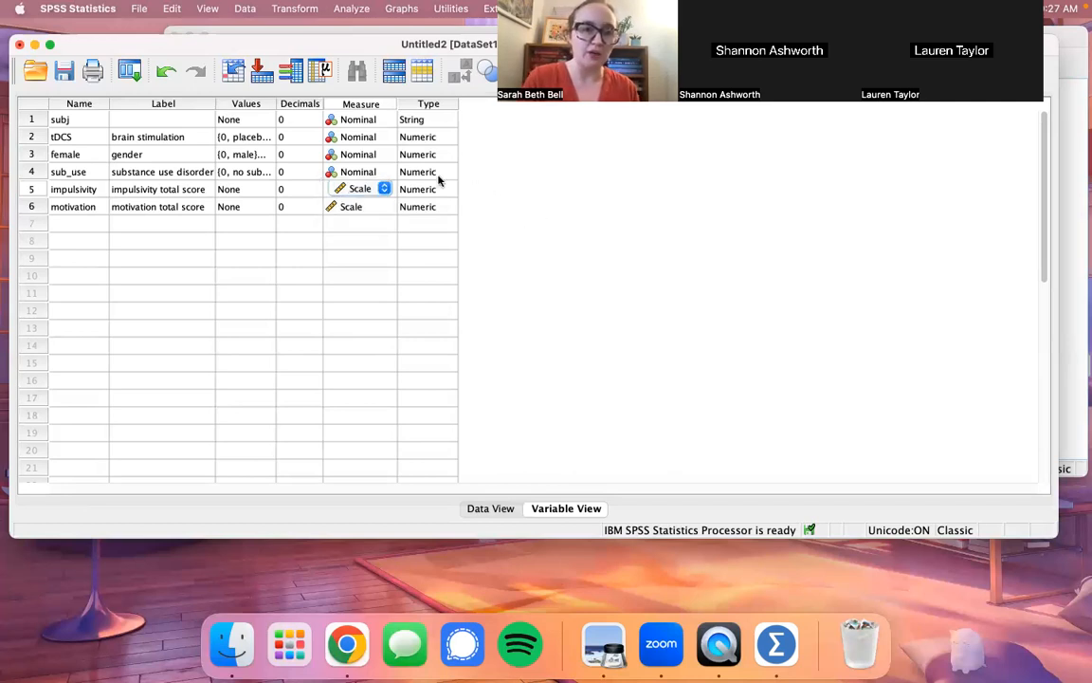
click(386, 154)
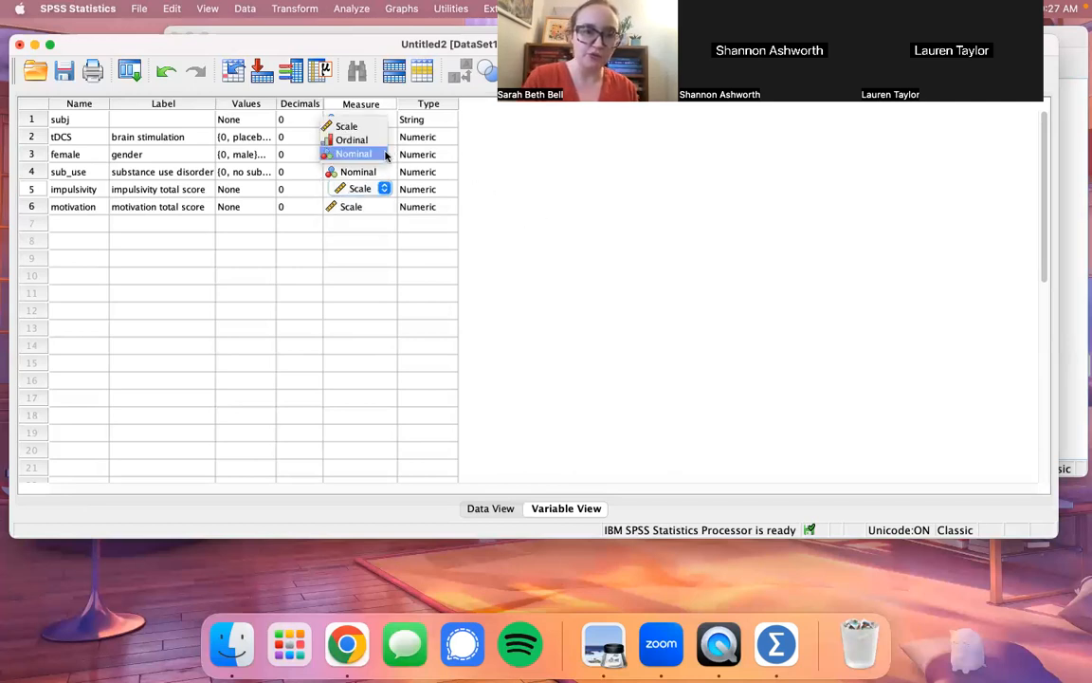
click(386, 155)
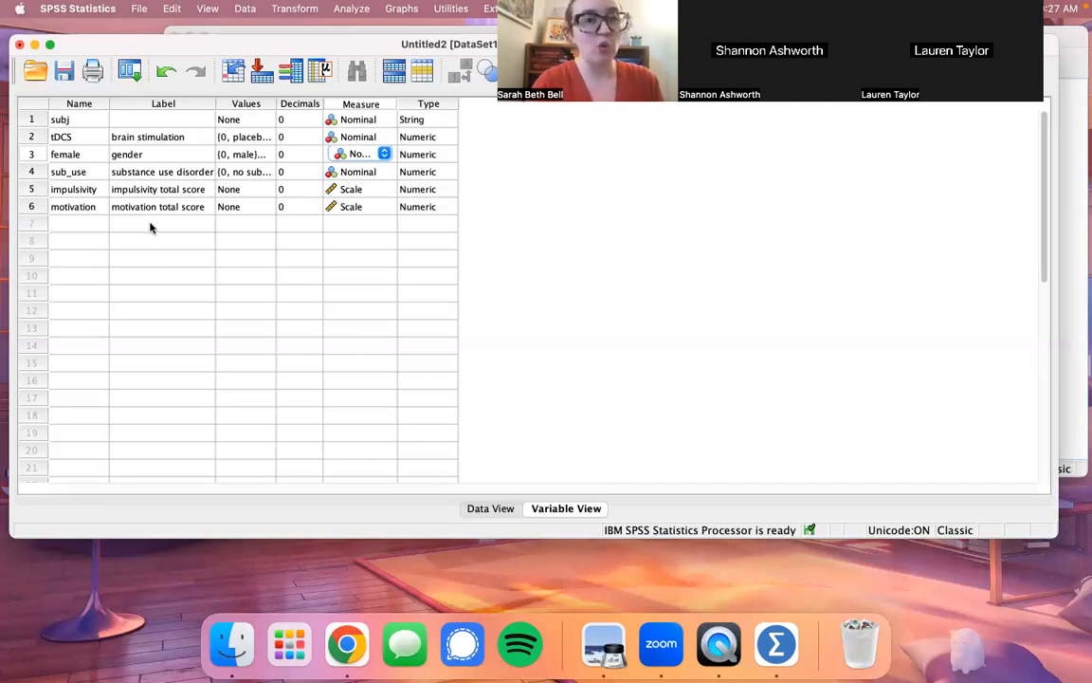
Add a variable named impuls_1 below motivation with the placeholder label "gdzhhfhfthx".
click(86, 223)
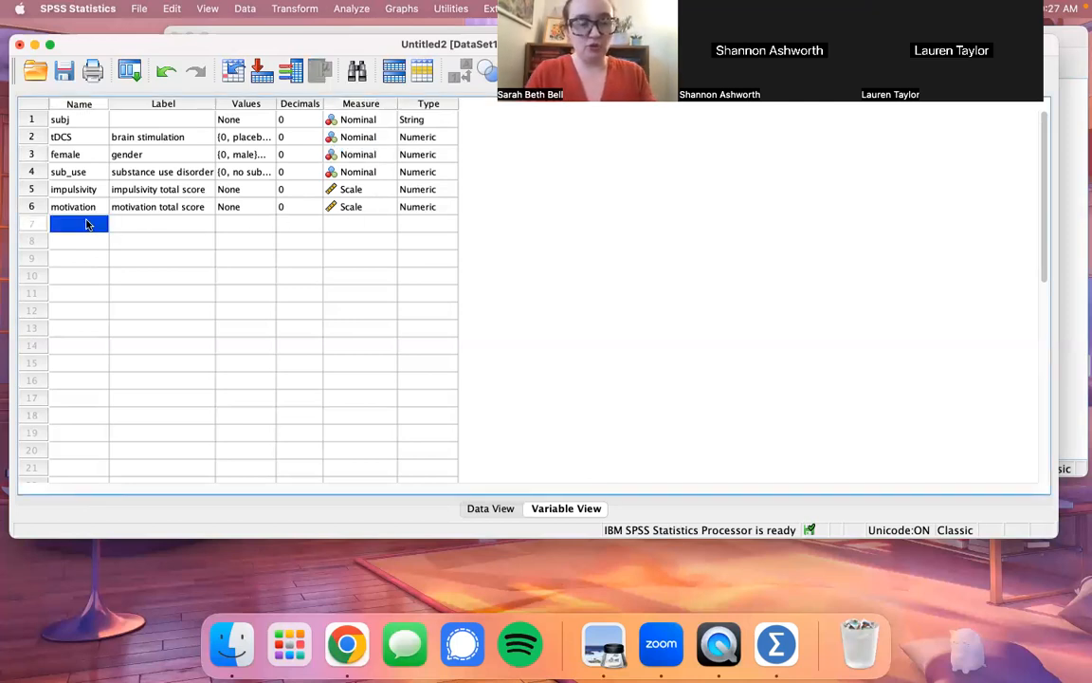
text(impuls_1)
click(137, 220)
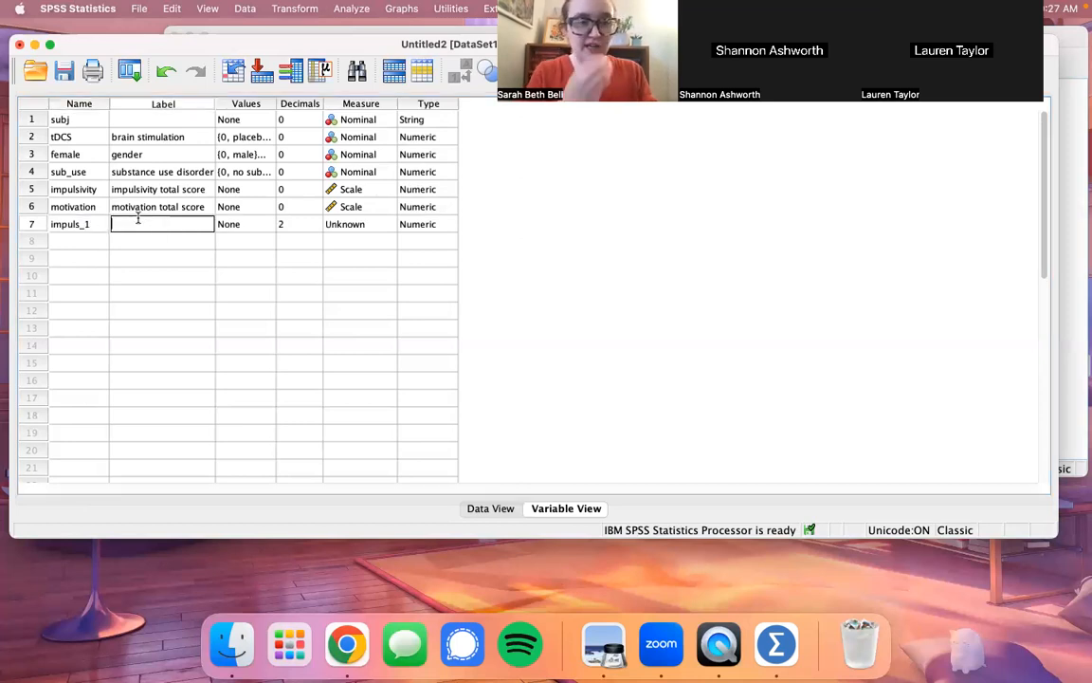
text(gdzhfhfthx)
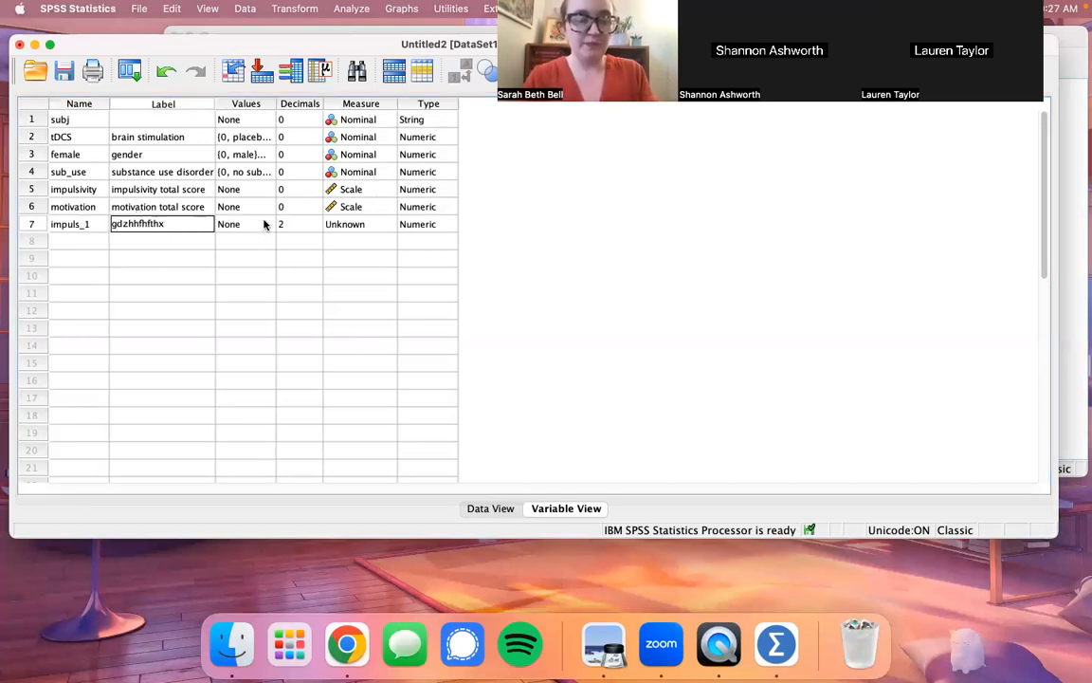
View the value label definitions and the measurement-level choices of the impuls_1 variable.
click(263, 224)
click(268, 223)
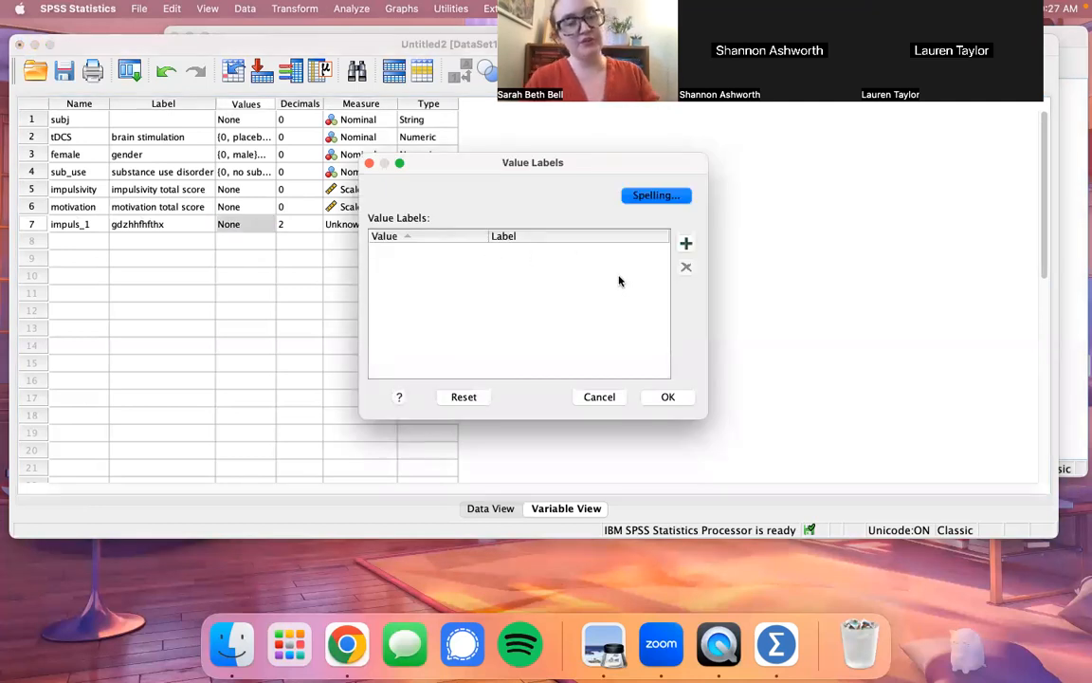
click(370, 163)
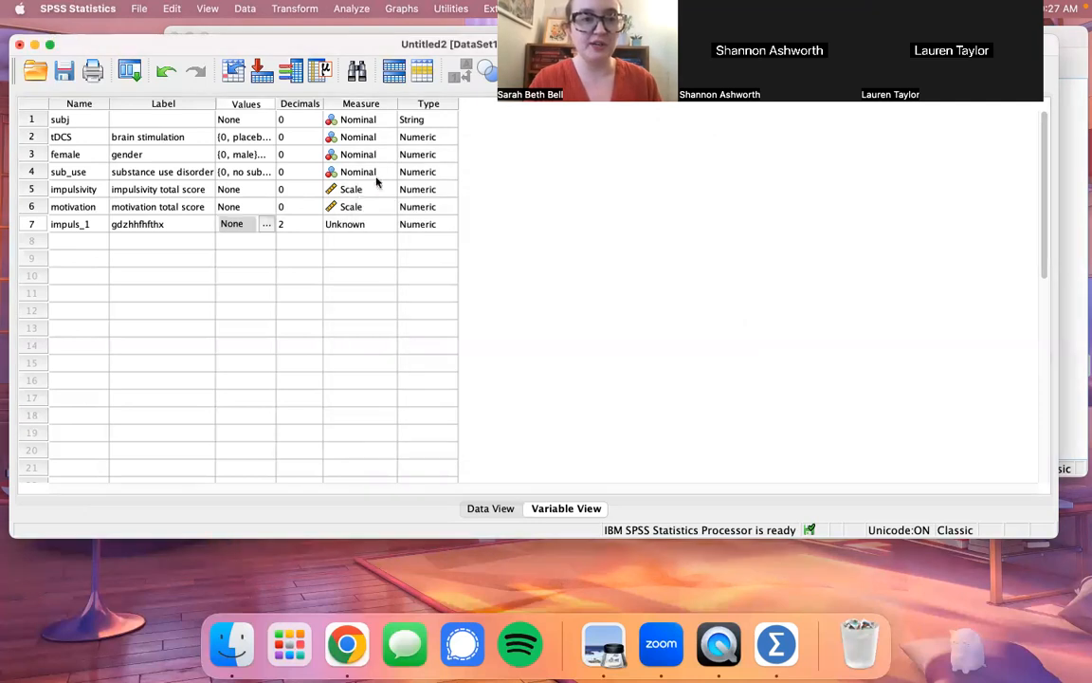
click(379, 227)
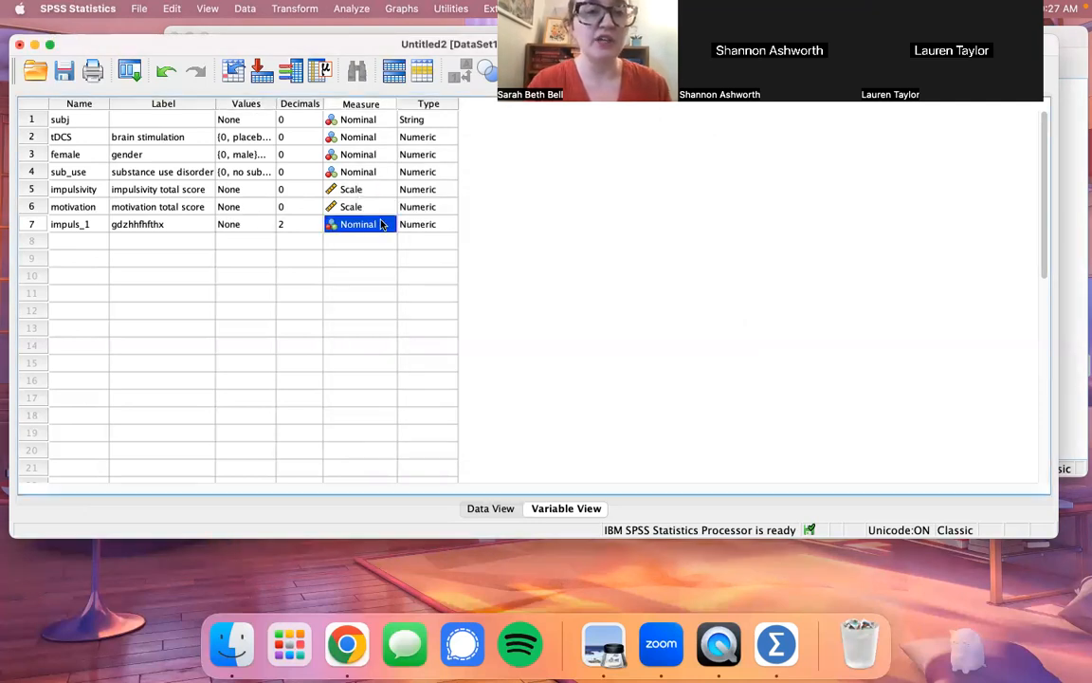
click(383, 223)
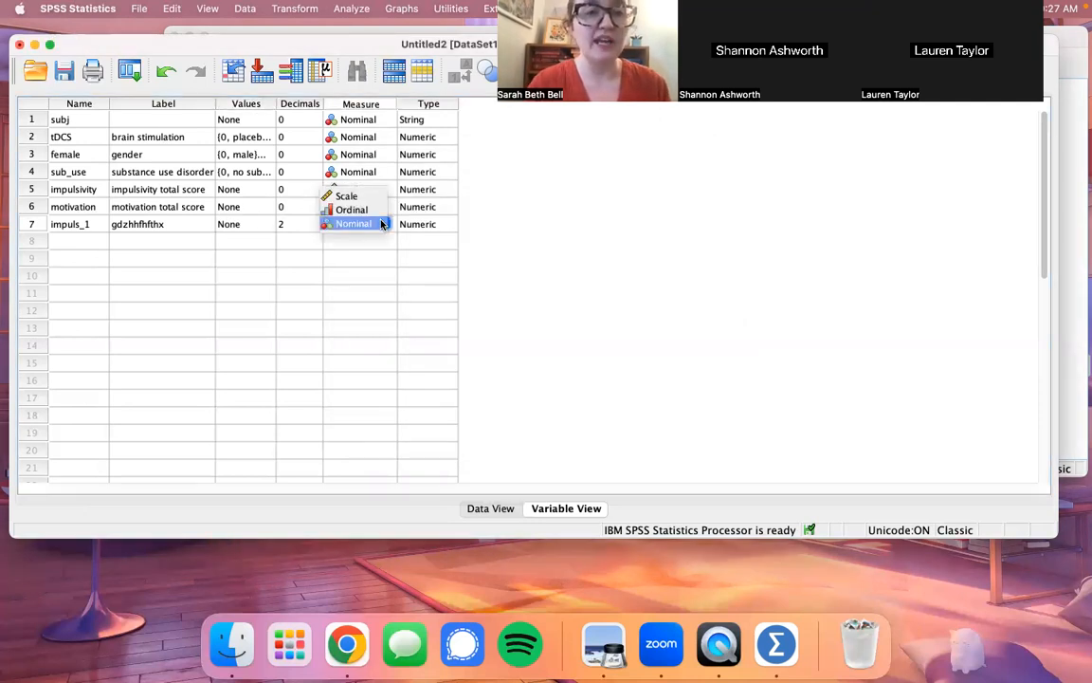
Delete the impuls_1 variable from the variable definitions.
click(33, 224)
right_click(34, 224)
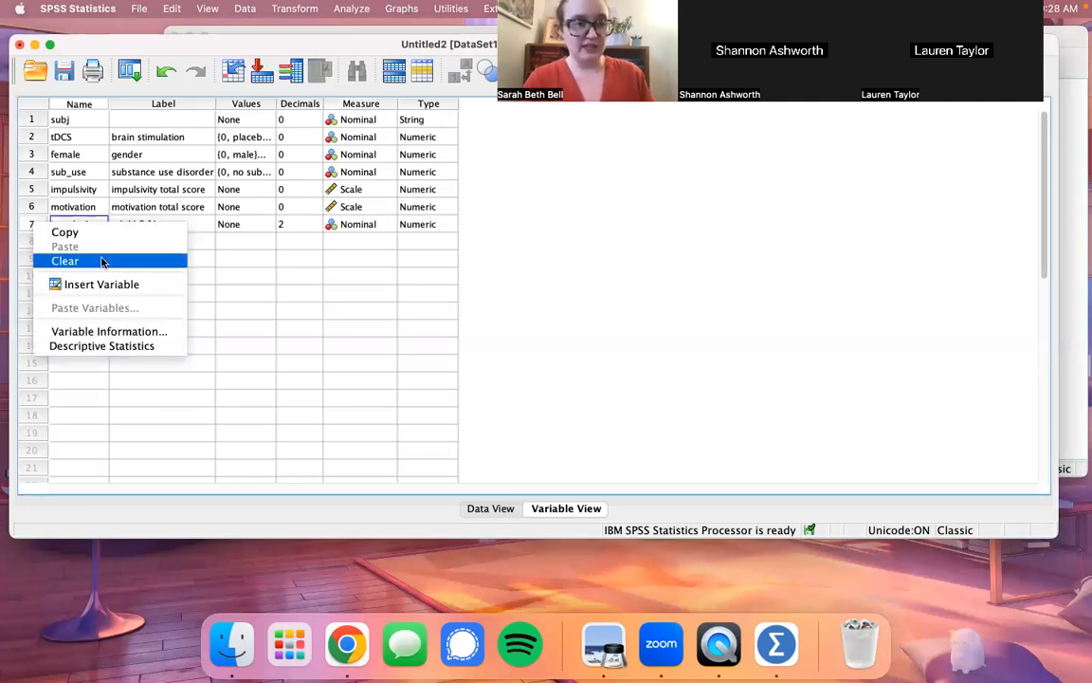
click(102, 260)
click(33, 224)
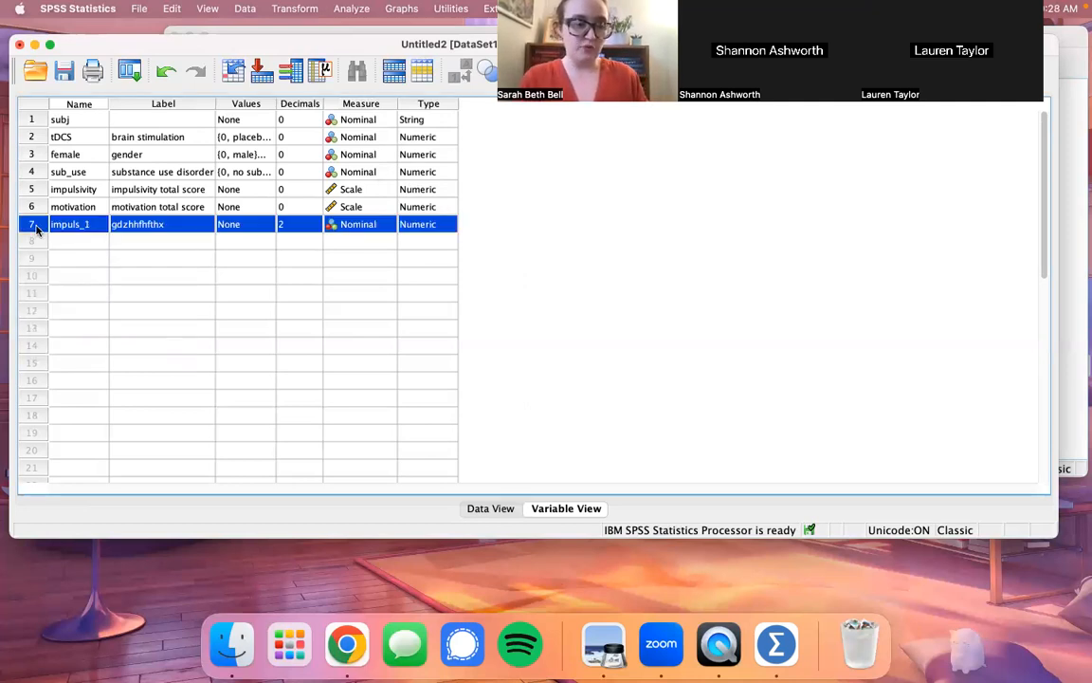
key(Delete)
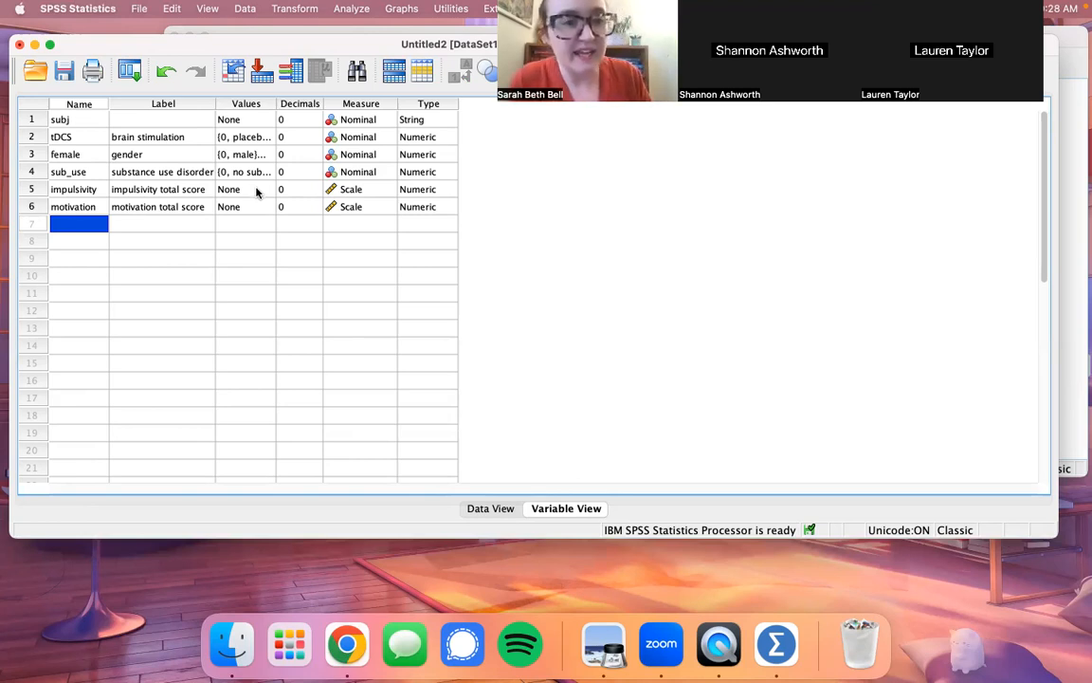
Run a Frequencies analysis on the tDCS variable with frequency tables displayed, and review the brain stimulation table in the output.
click(481, 509)
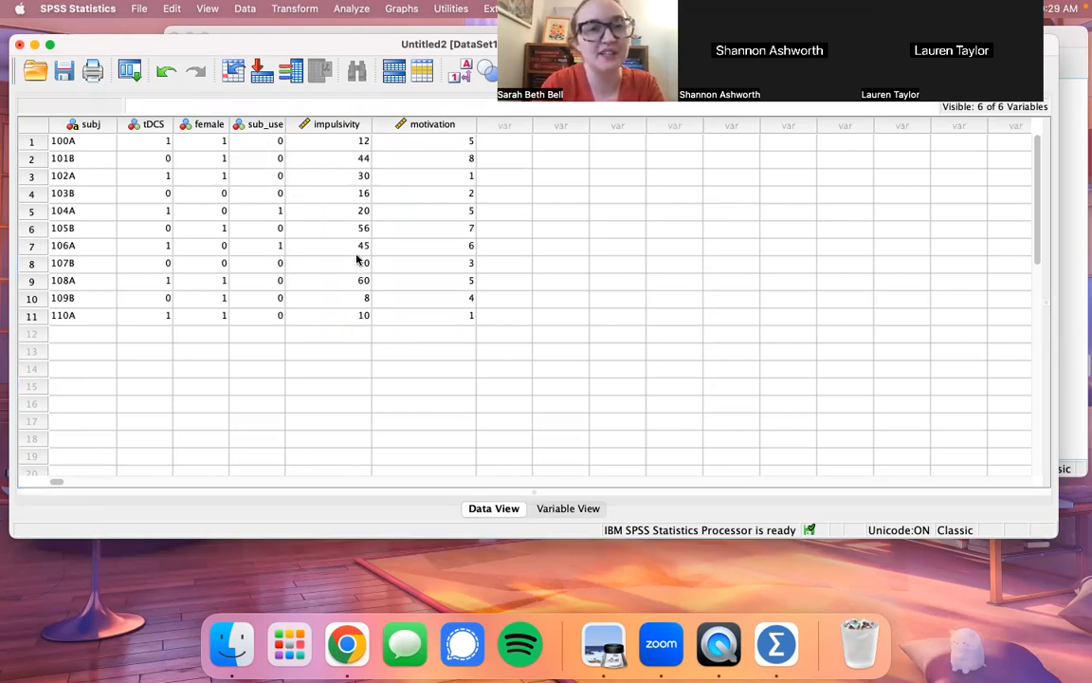
click(341, 7)
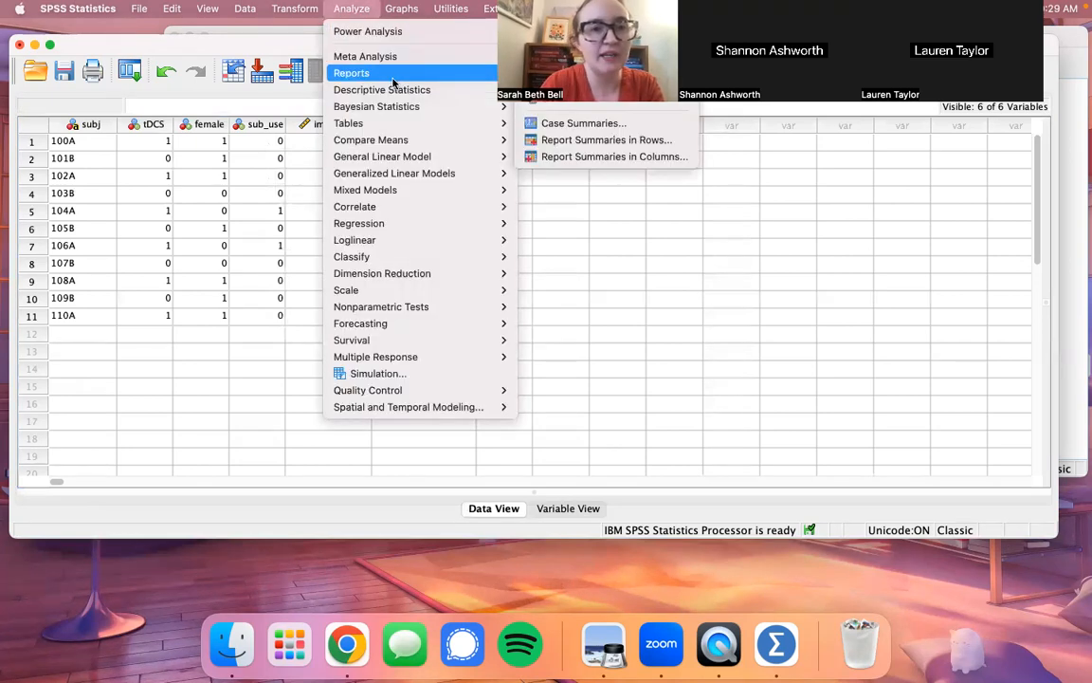
mouse_move(482, 90)
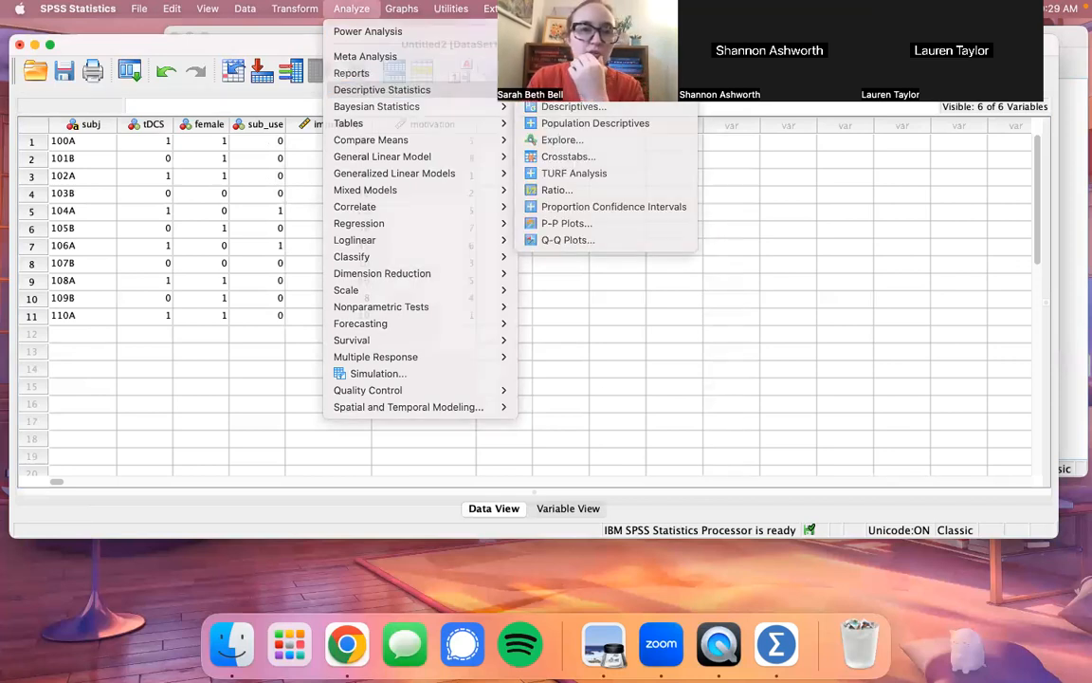
click(574, 90)
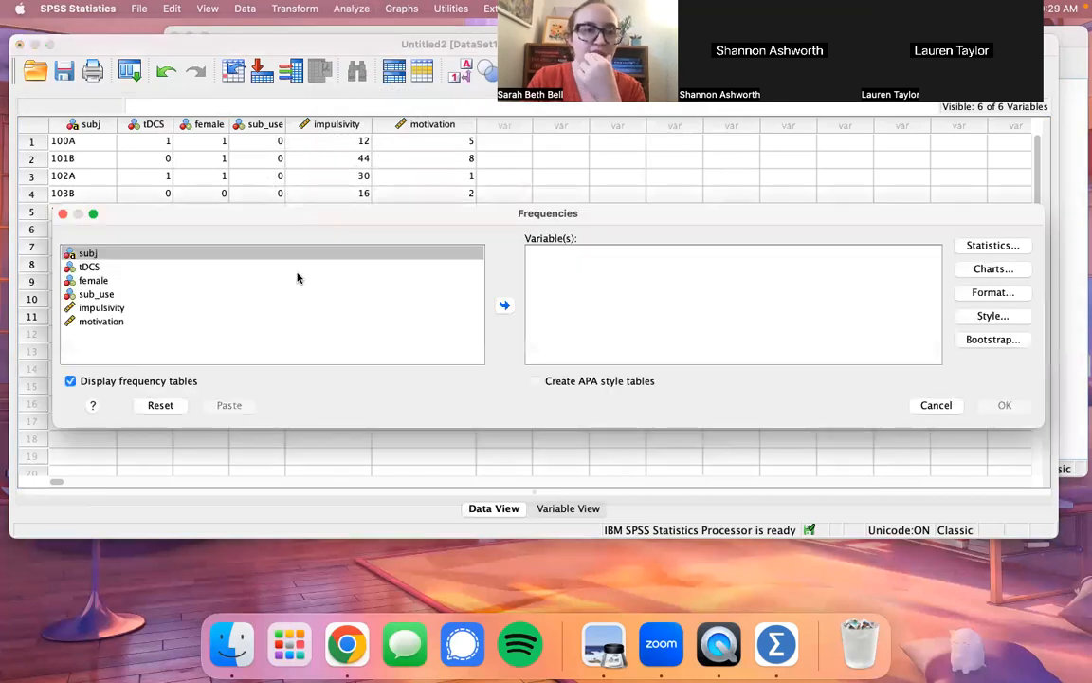
click(194, 255)
click(191, 268)
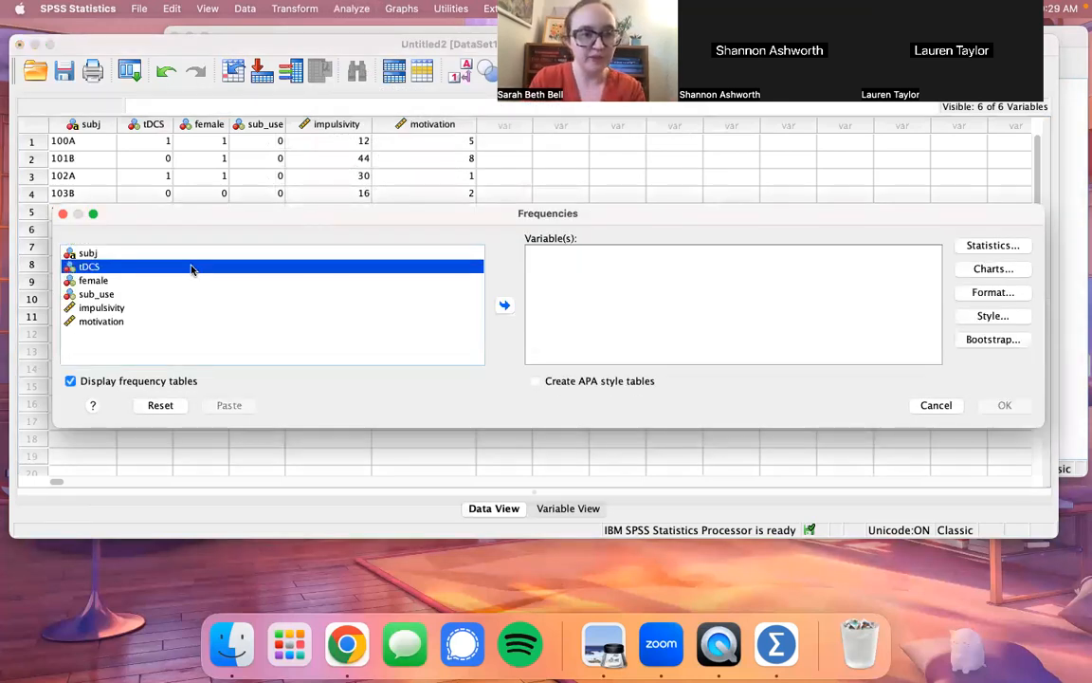
click(505, 306)
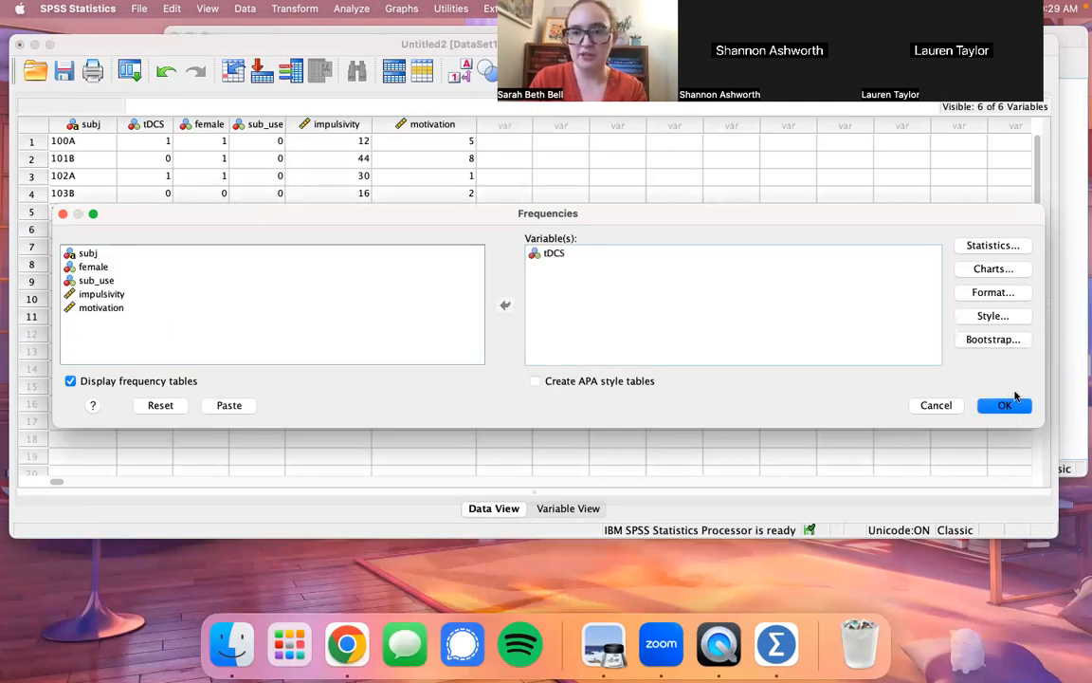
key(Return)
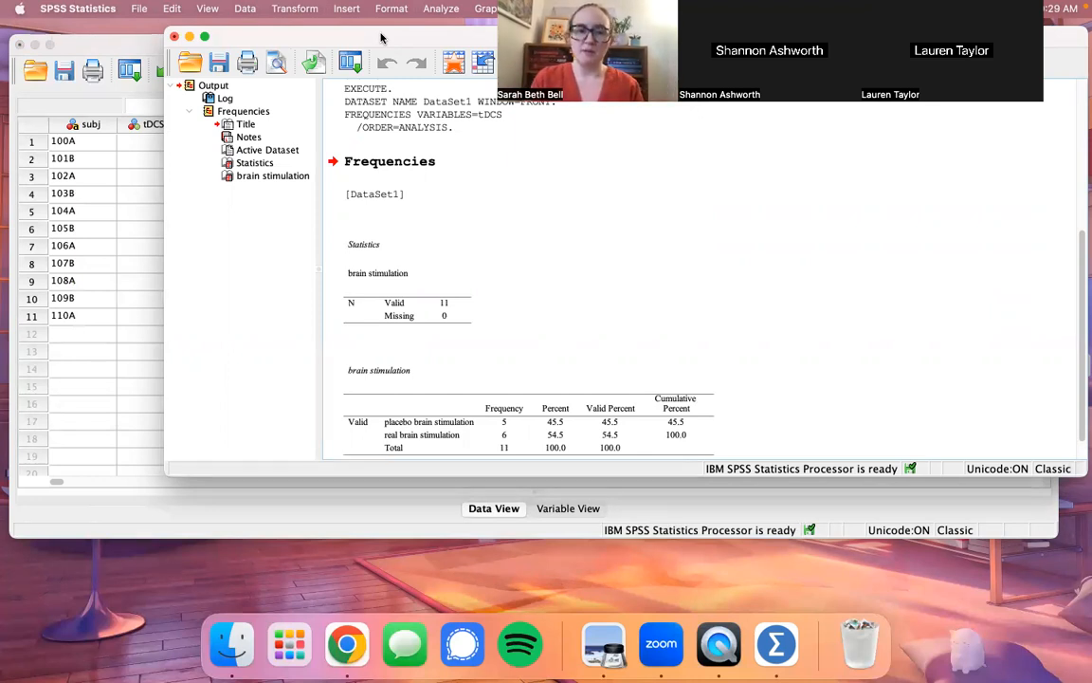
scroll(526, 202, down, 2)
click(527, 398)
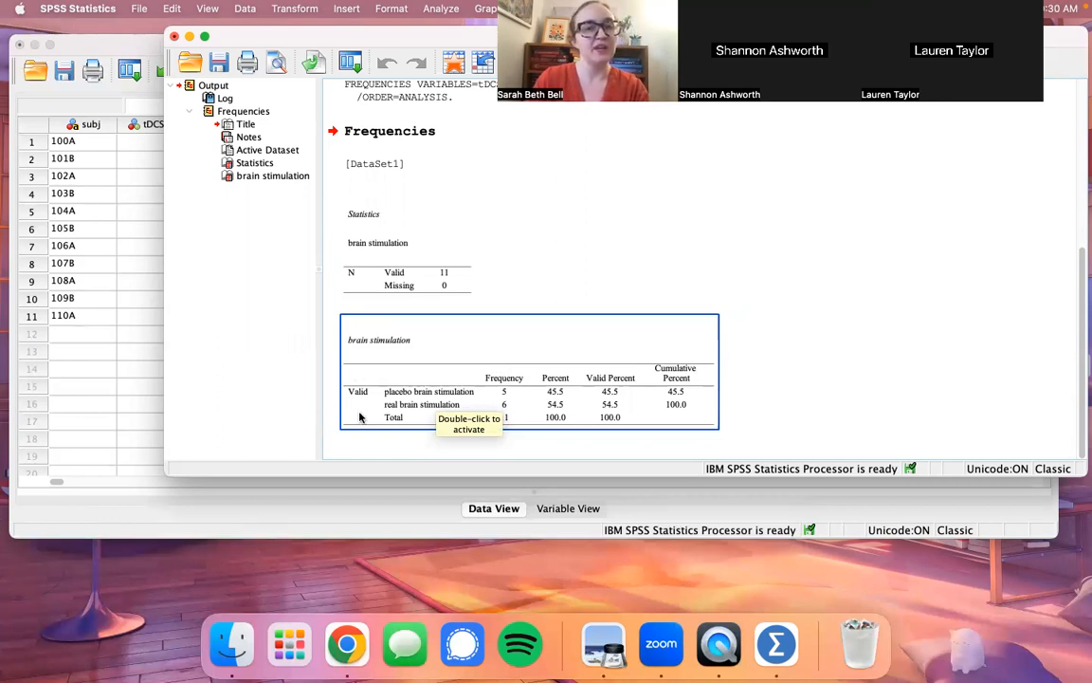
click(707, 262)
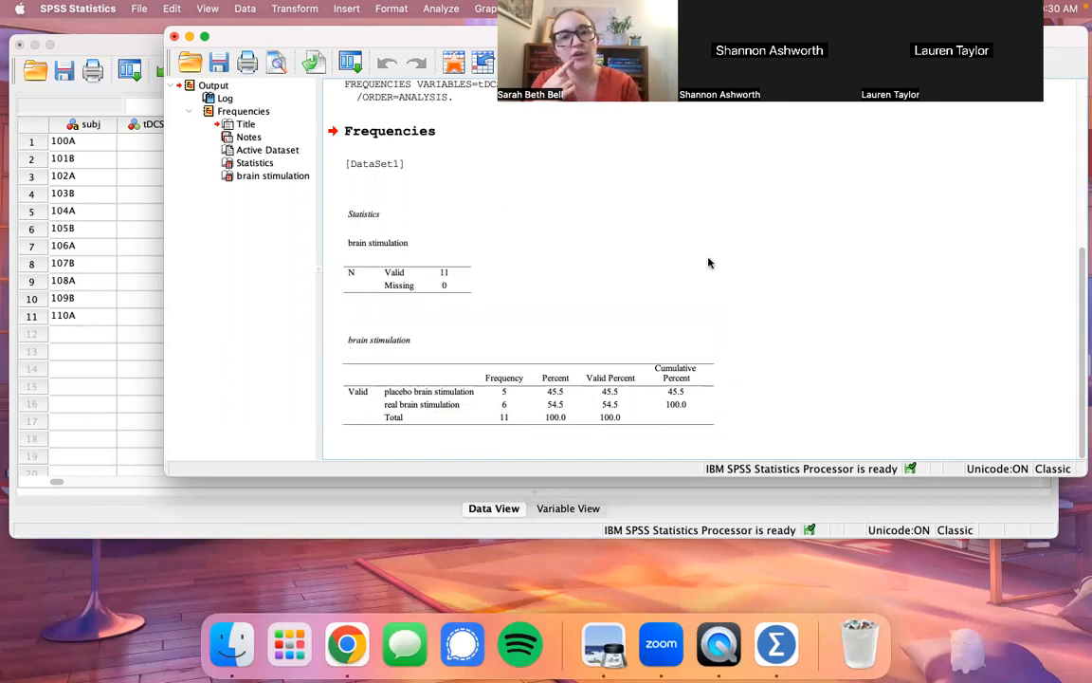